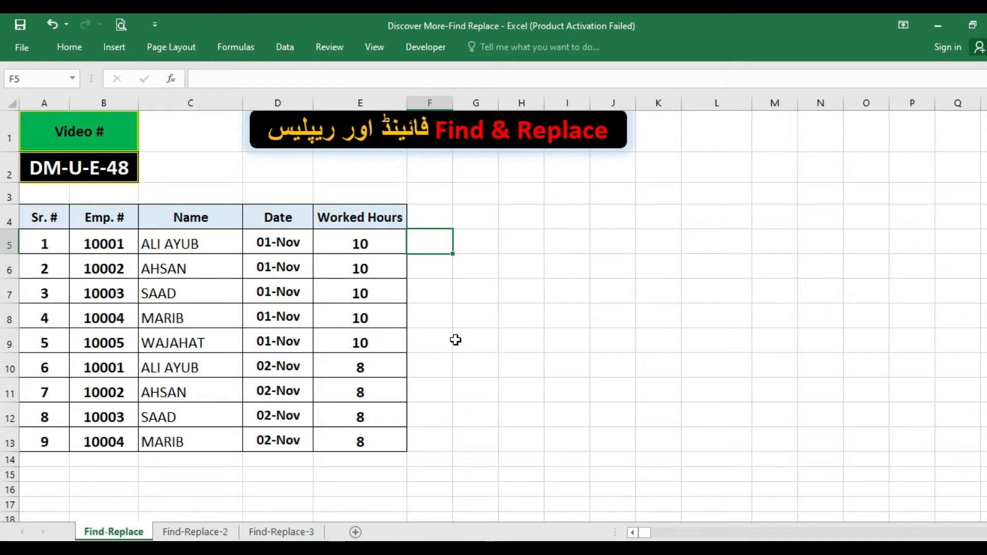
# Search the sheet for the first listed employee's first name in capitals, with the Find dialog moved up beside the table
pyautogui.hotkey('ctrl', 'f')
pyautogui.write('8')
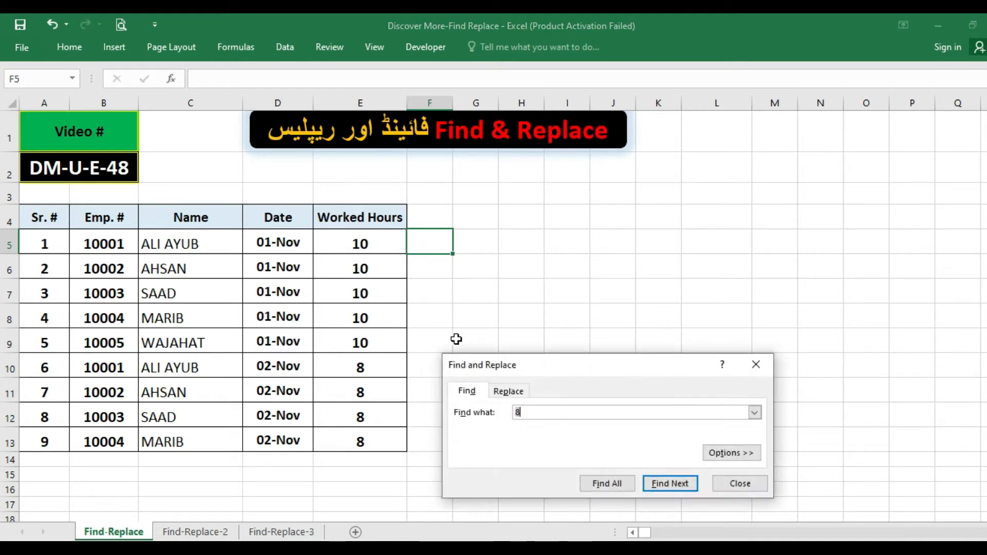
pyautogui.moveTo(586, 360); pyautogui.dragTo(584, 237)
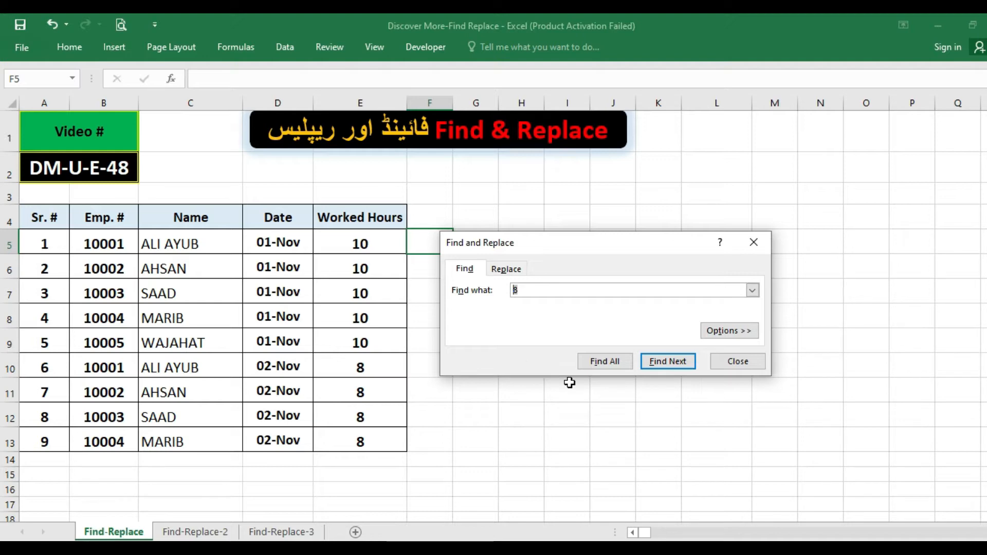
pyautogui.write('ALI')
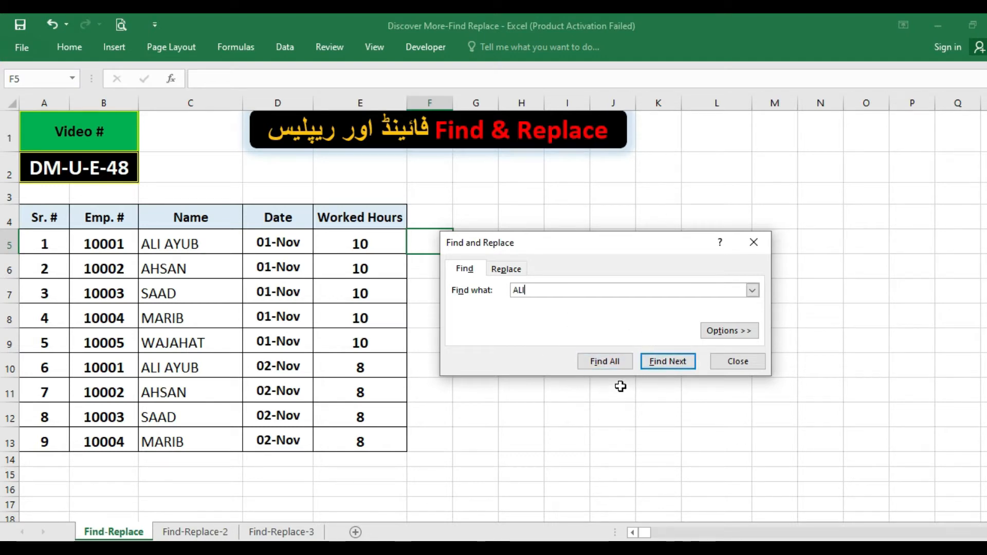
pyautogui.click(668, 363)
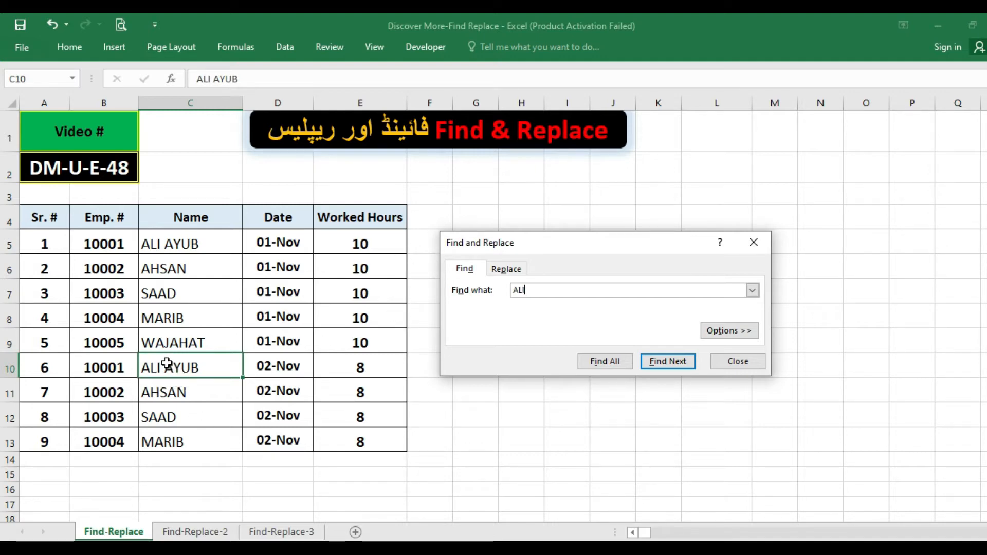
# Cycle repeatedly through the cells matching the name, and list all matches on the sheet
pyautogui.click(671, 363)
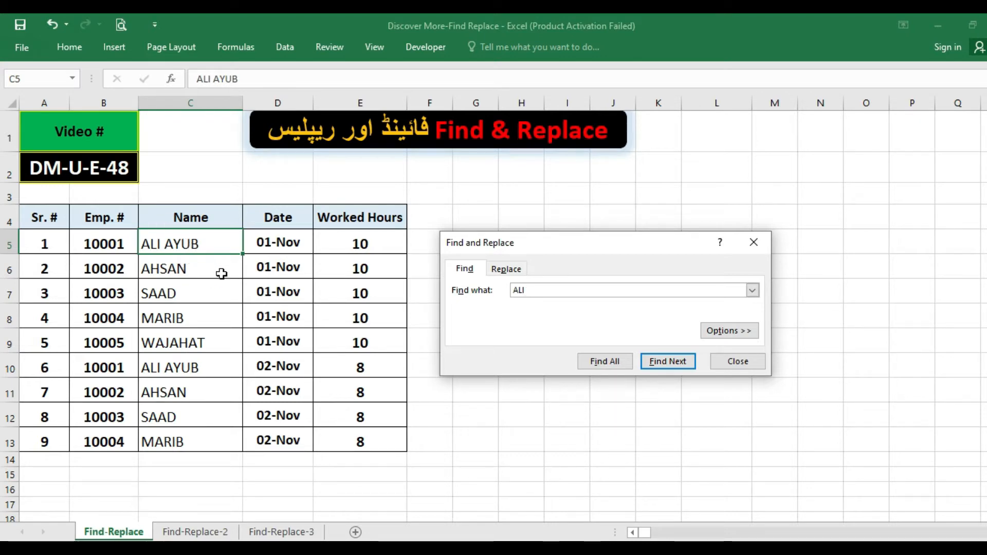
pyautogui.click(664, 361)
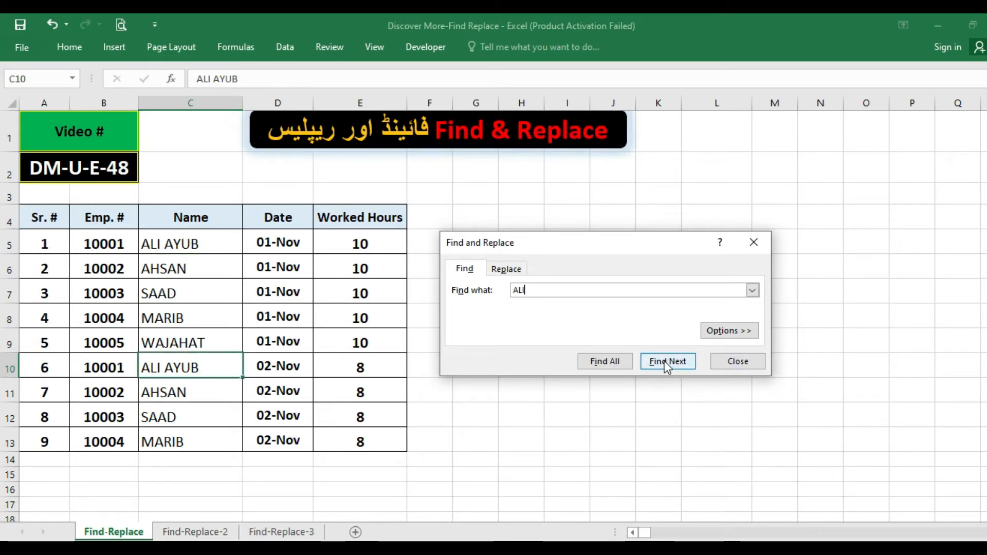
pyautogui.click(665, 362)
pyautogui.click(665, 362)
pyautogui.click(666, 363)
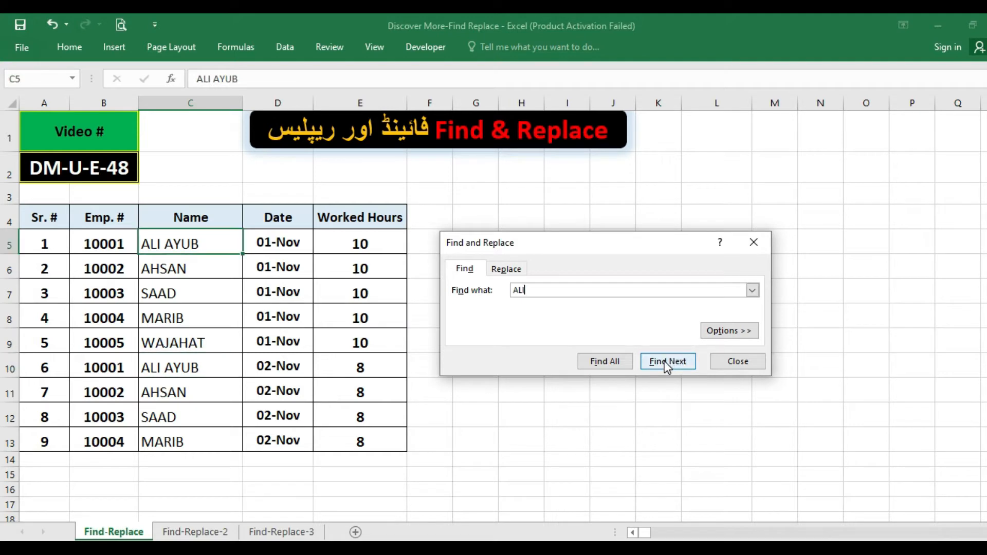
pyautogui.click(665, 362)
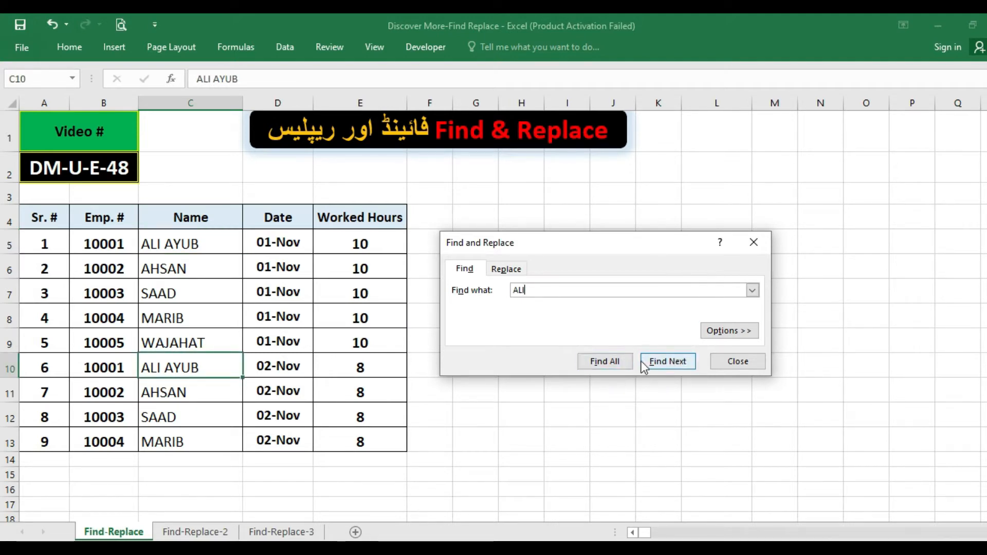
pyautogui.click(615, 363)
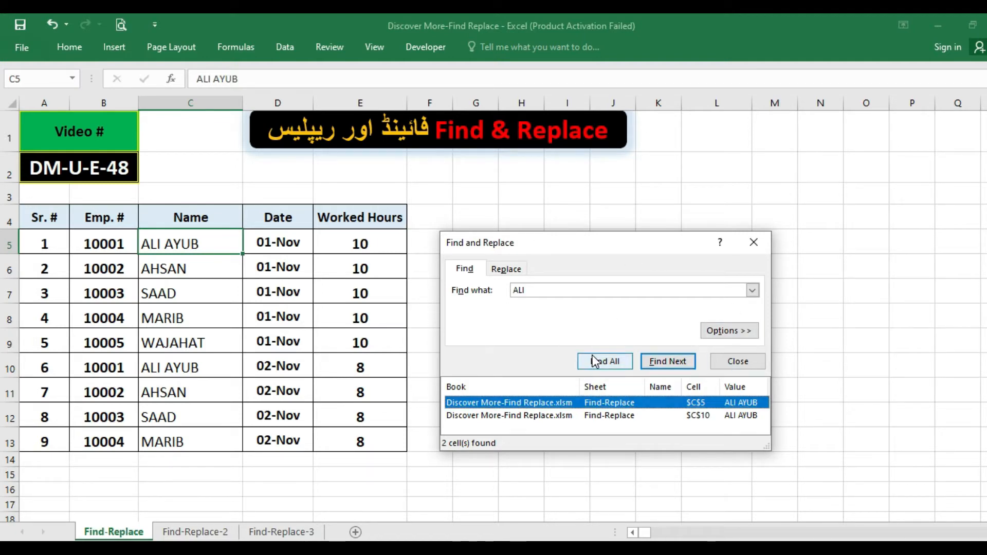
# Expand the search options and review the Within, Search and Look in choices, keeping Sheet, By Rows and Formulas
pyautogui.click(740, 333)
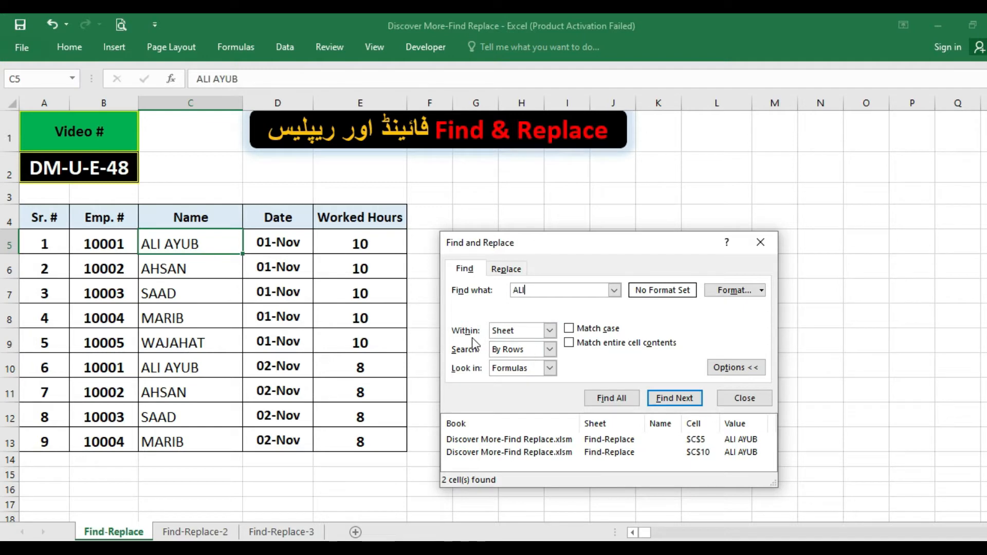
pyautogui.click(549, 331)
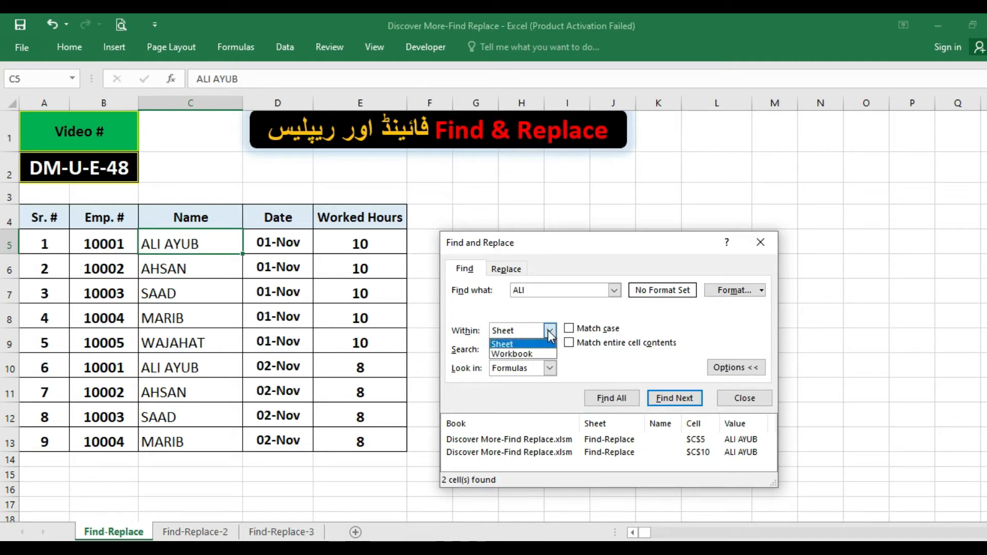
pyautogui.click(508, 344)
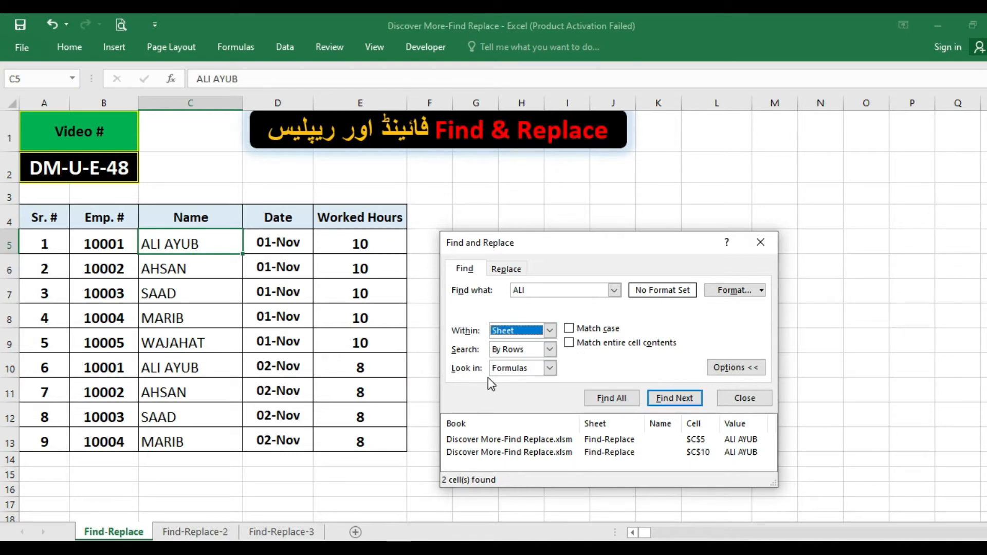
pyautogui.click(550, 350)
pyautogui.click(550, 350)
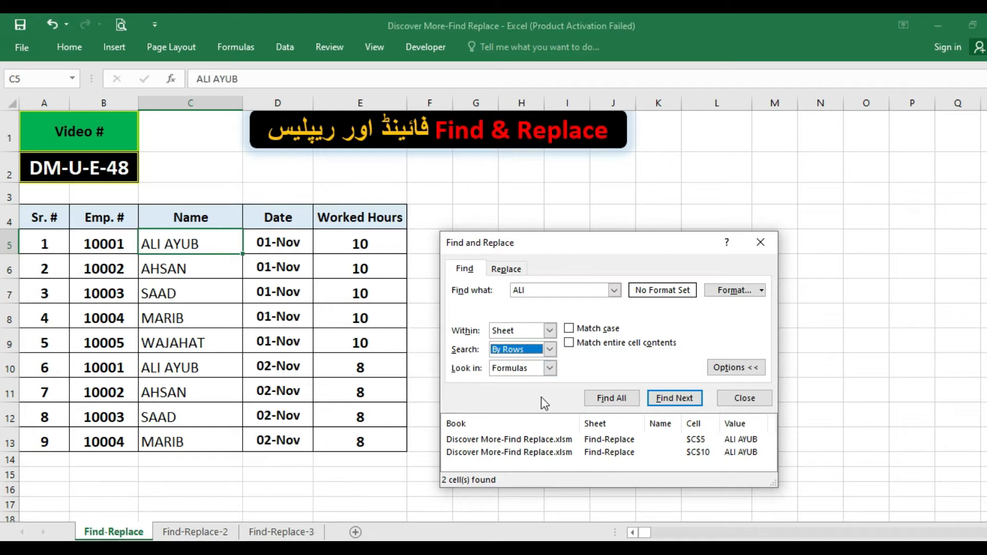
pyautogui.click(550, 368)
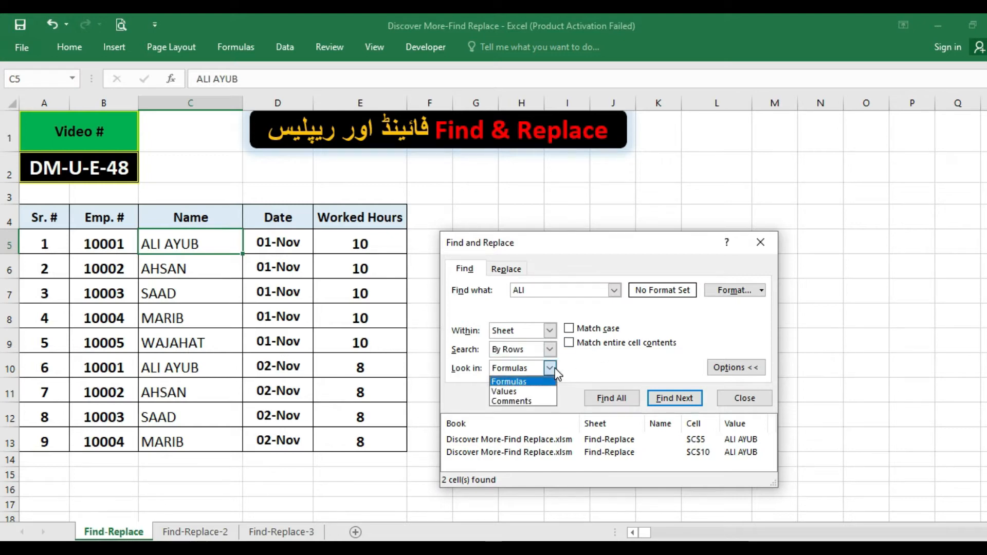
pyautogui.click(551, 368)
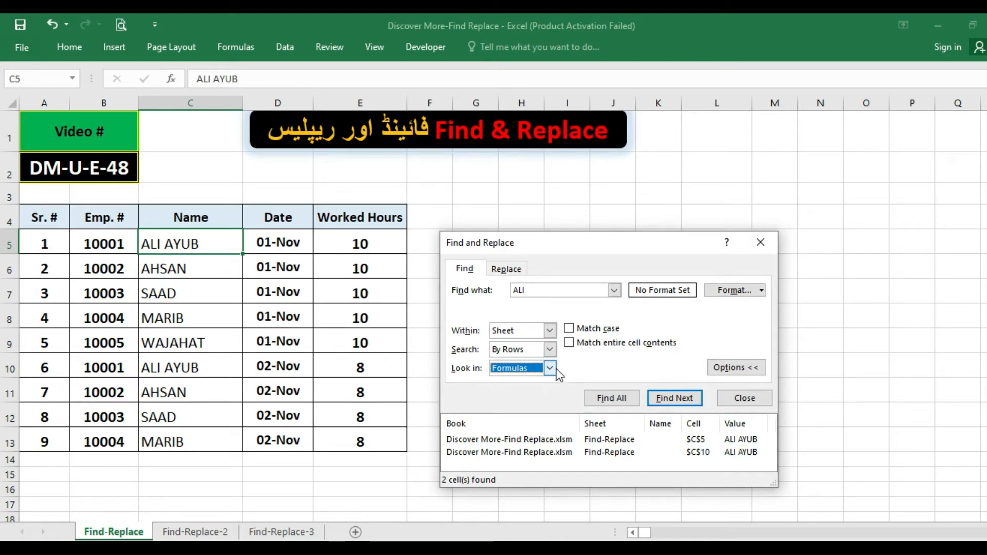
pyautogui.click(549, 368)
pyautogui.click(547, 373)
# Turn on Match case and search for the employee's first name in capitals, then in lowercase
pyautogui.click(569, 329)
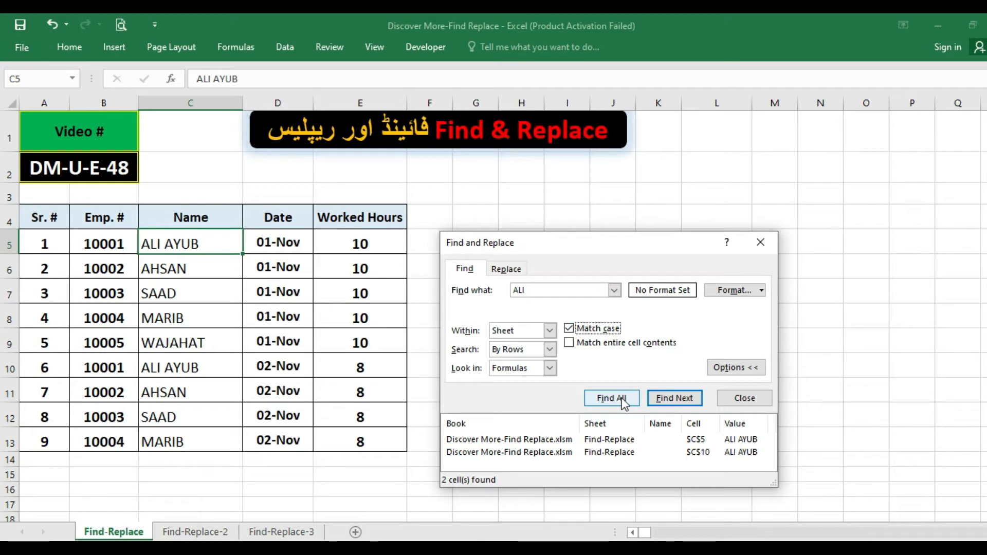
pyautogui.click(674, 398)
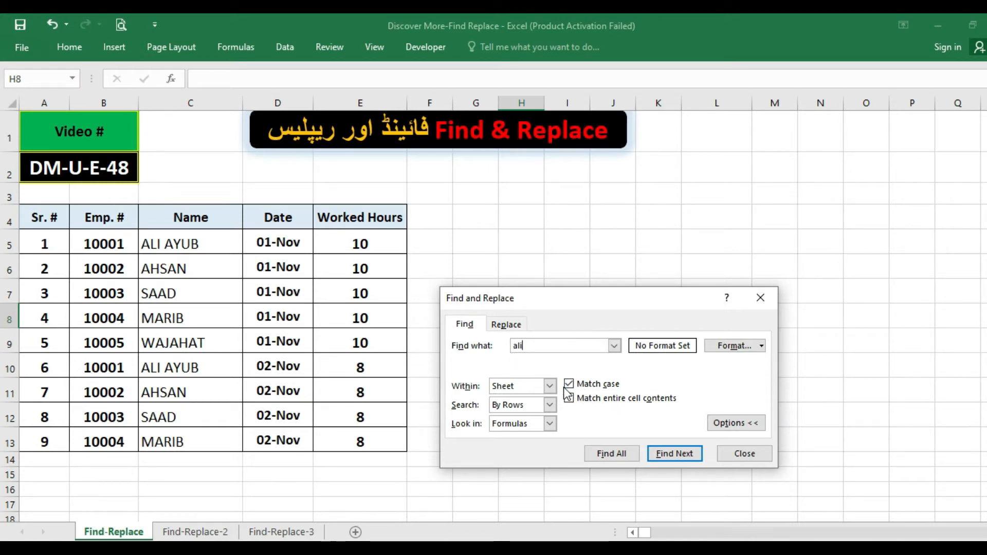
pyautogui.click(681, 453)
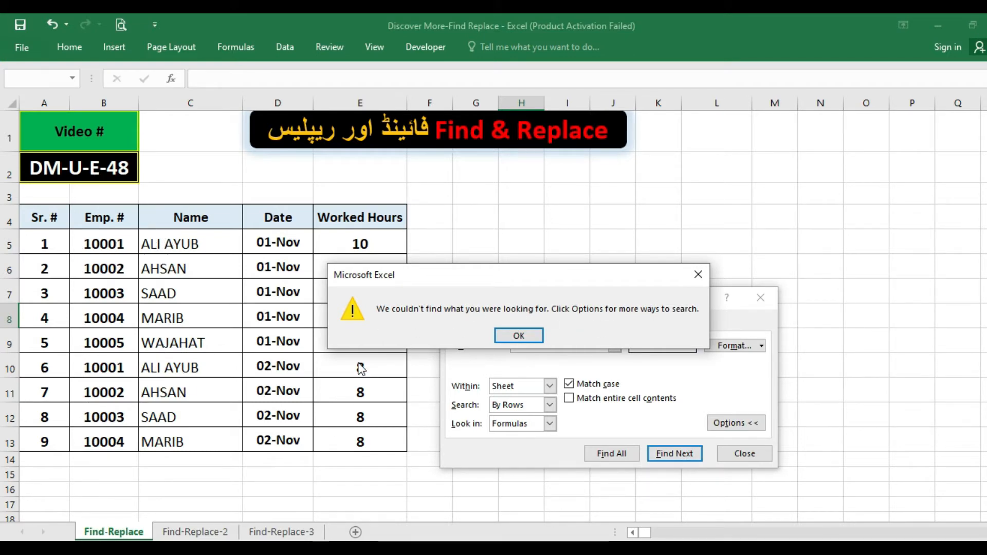
pyautogui.click(521, 337)
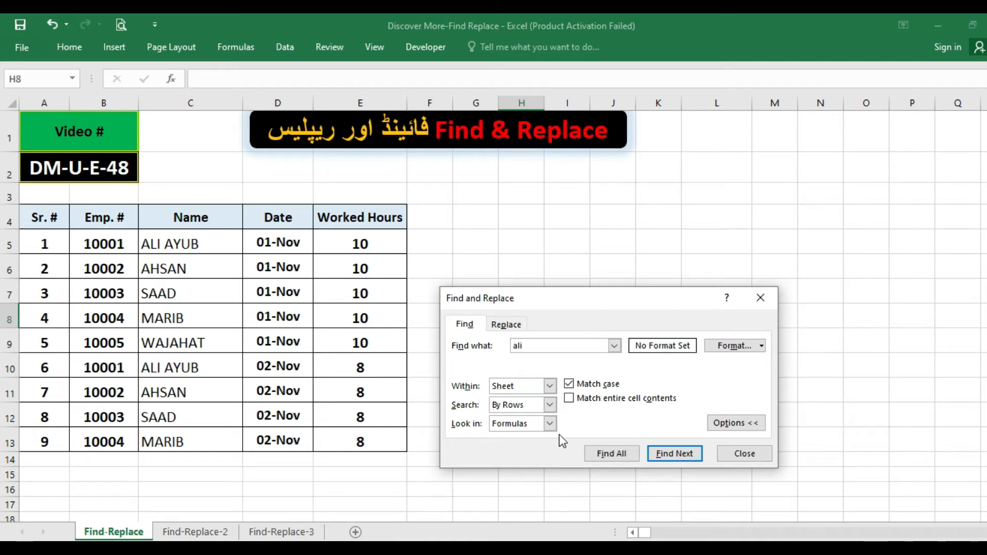
# Turn on Match entire cell contents and search again for the lowercase first name
pyautogui.click(572, 399)
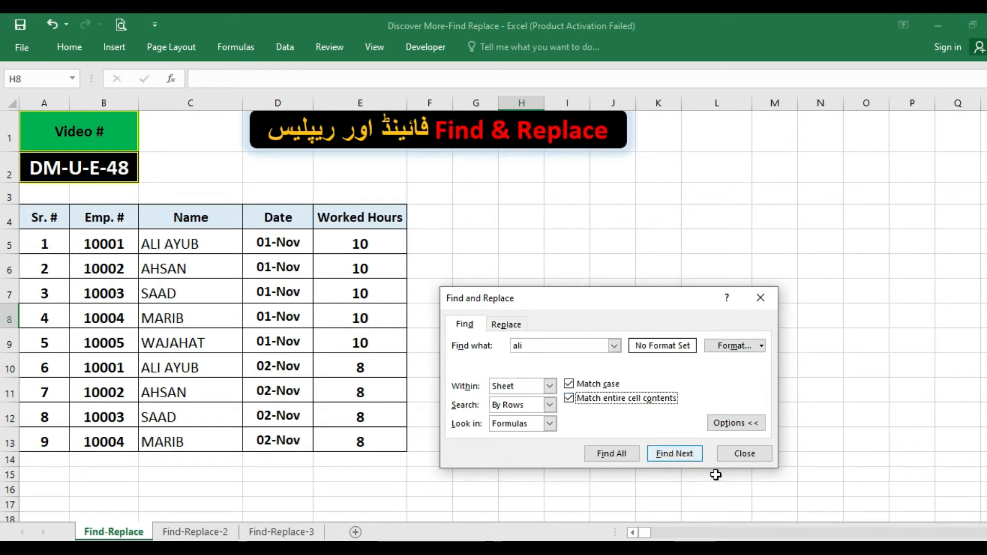
pyautogui.click(671, 453)
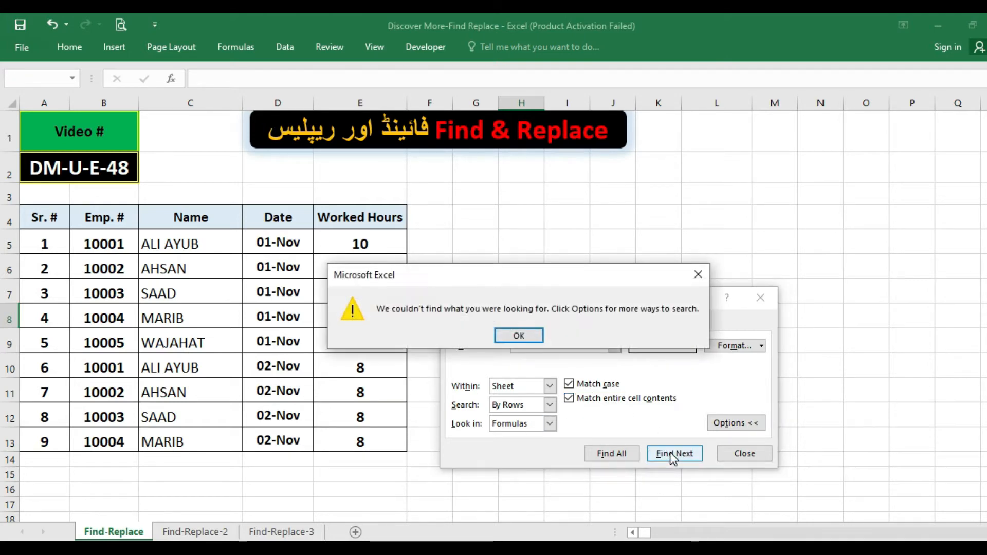
pyautogui.click(519, 337)
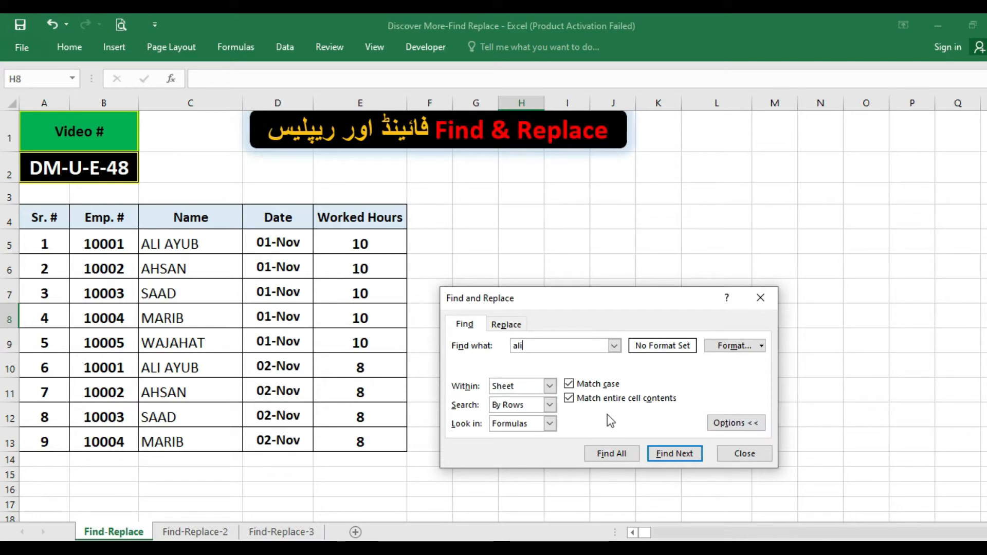
# Set the search scope to Workbook, turn off Match case, and find all whole-cell matches of the lowercase first name
pyautogui.click(735, 424)
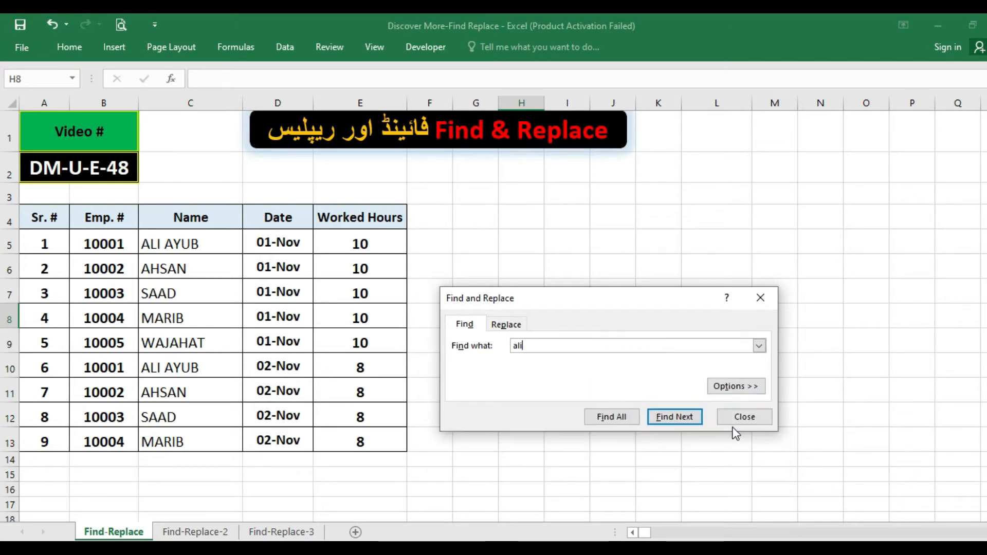
pyautogui.click(736, 387)
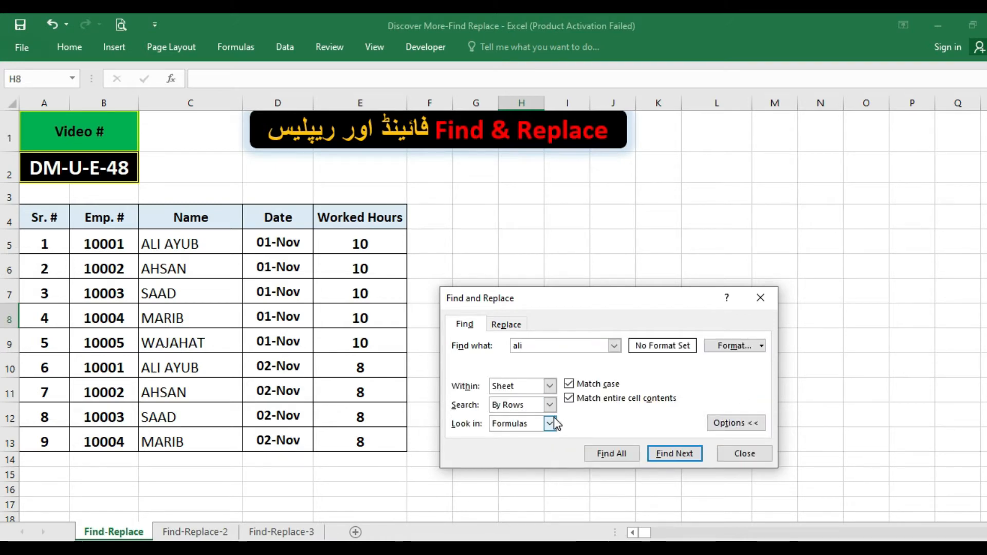
pyautogui.click(550, 386)
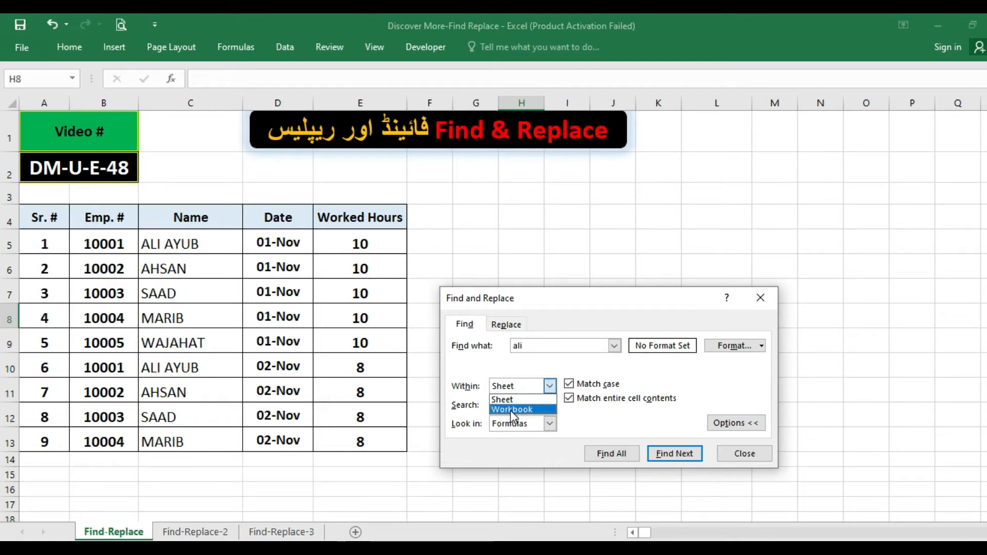
pyautogui.click(511, 410)
pyautogui.click(573, 386)
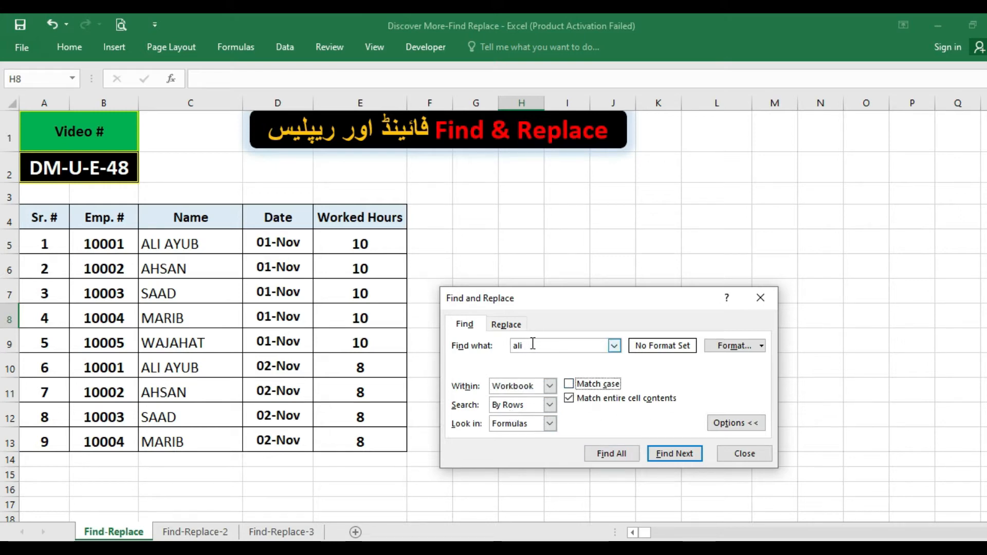
pyautogui.click(625, 452)
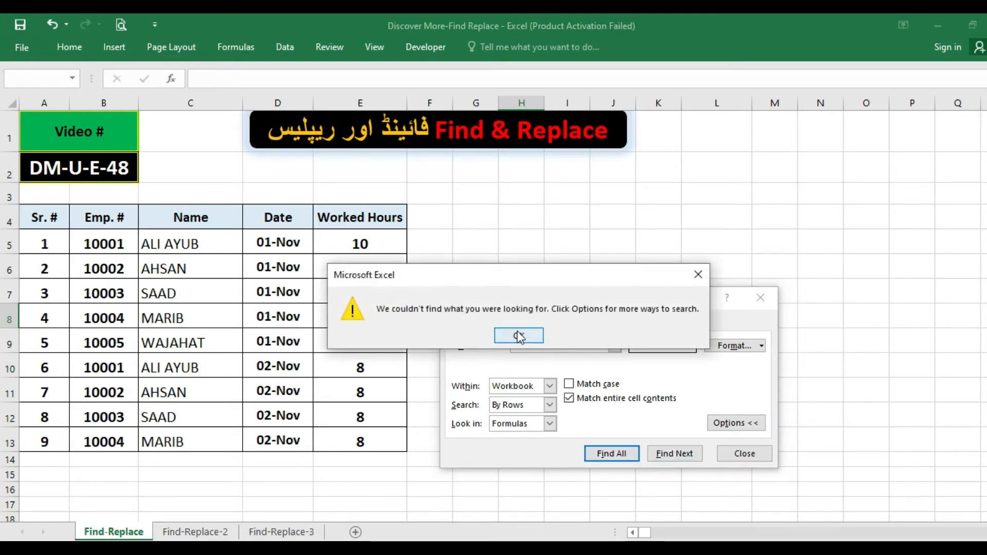
pyautogui.click(519, 337)
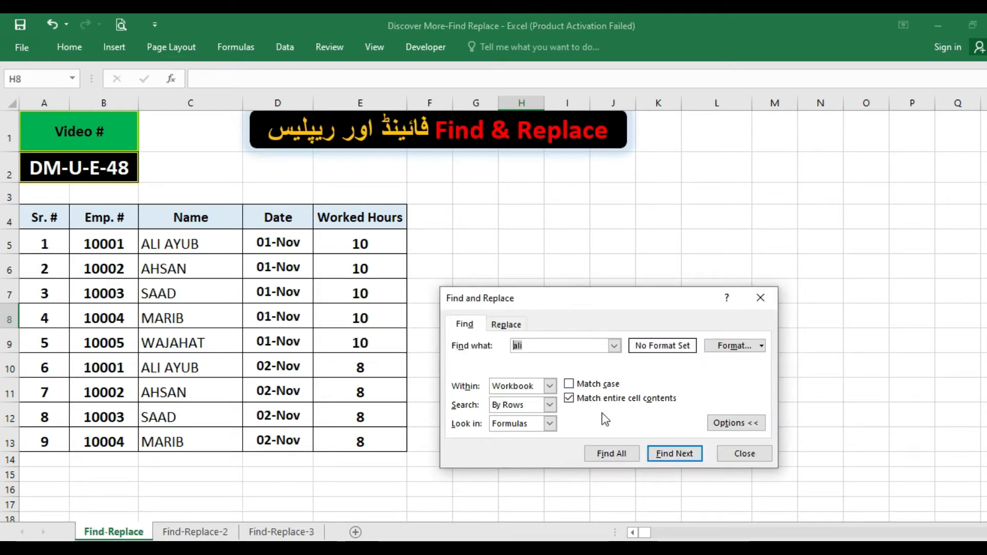
# Turn off Match entire cell contents, find all matches in the workbook, and enlarge the dialog to show the full results list
pyautogui.click(570, 398)
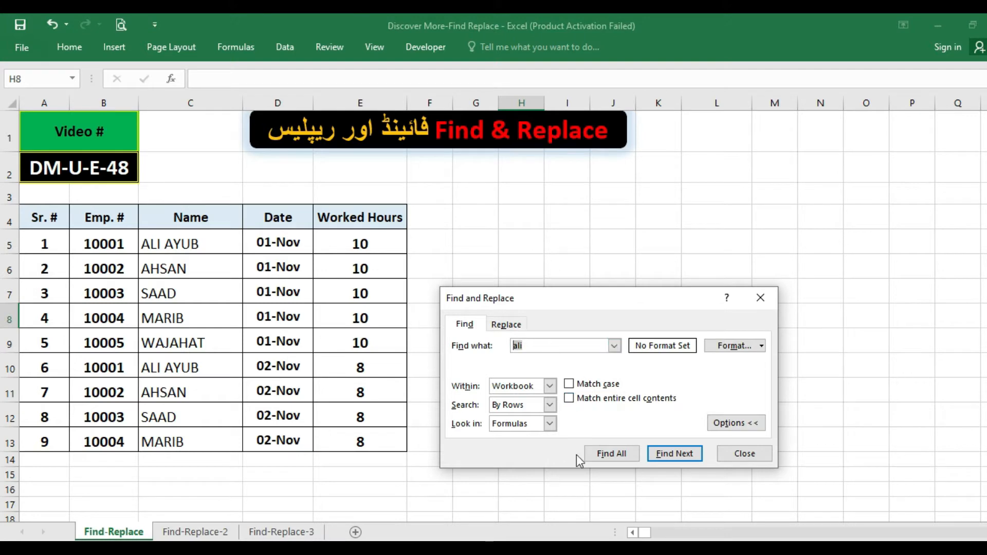
pyautogui.click(614, 453)
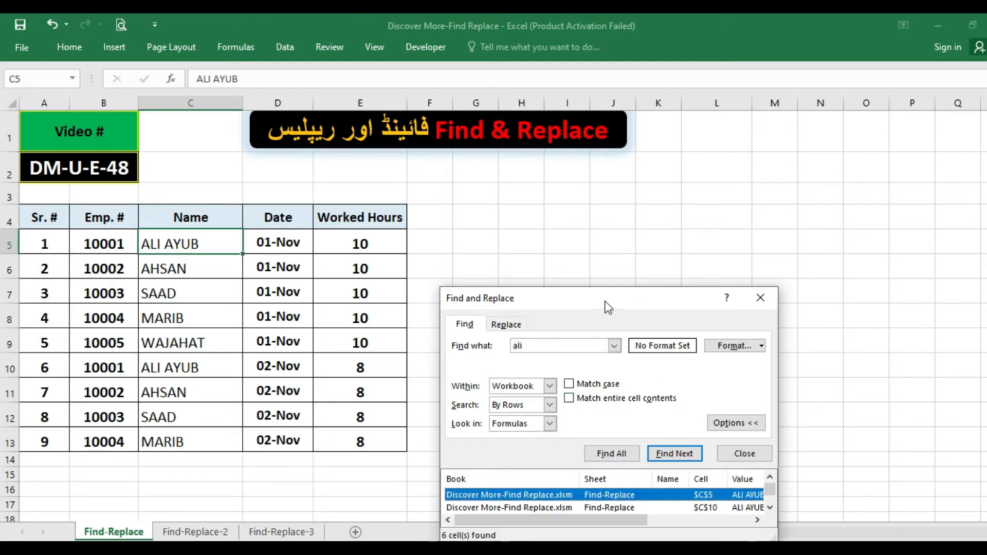
pyautogui.moveTo(607, 307); pyautogui.dragTo(590, 175)
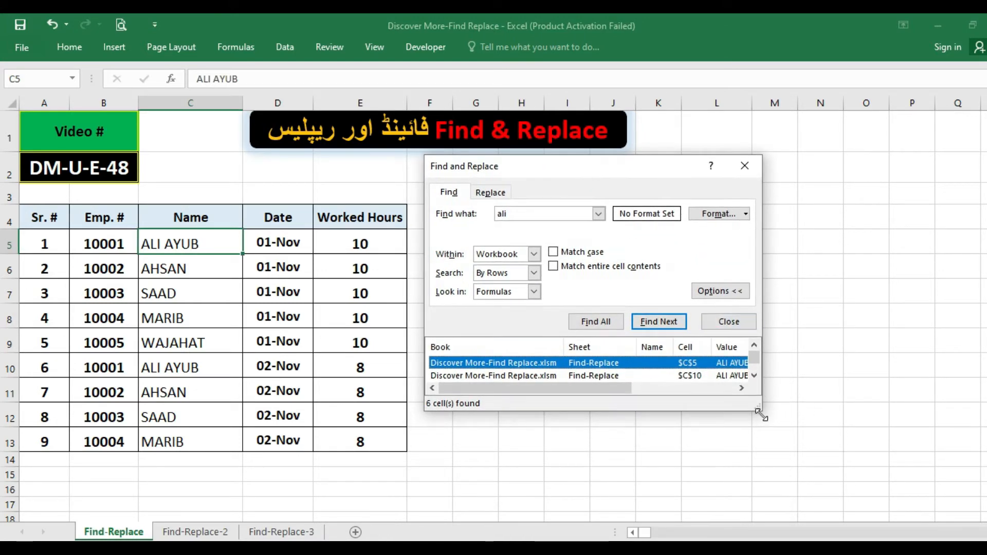
pyautogui.moveTo(762, 415); pyautogui.dragTo(820, 495)
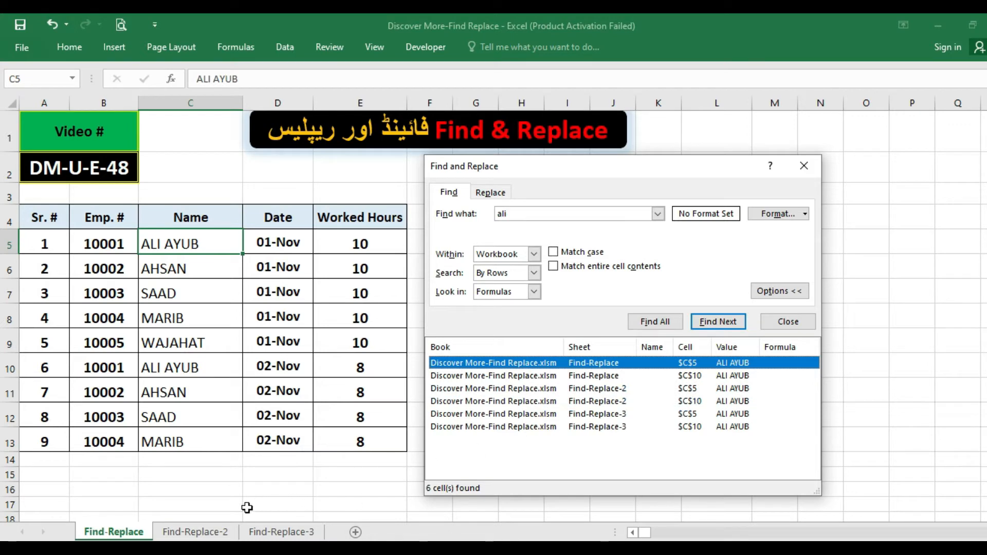
# Check the Find-Replace-2 and Find-Replace-3 sheets against the results list, and return to the Find-Replace sheet
pyautogui.click(196, 533)
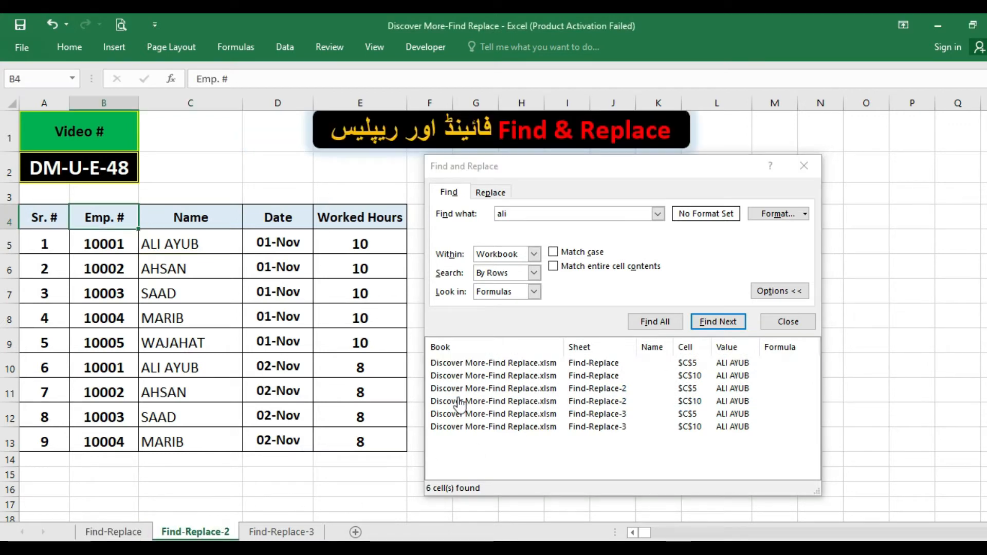
pyautogui.click(281, 532)
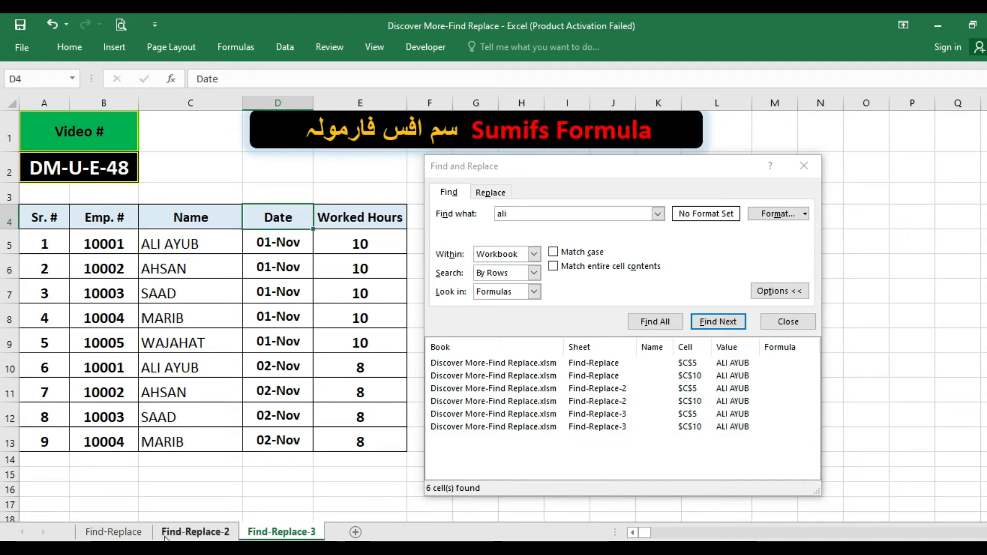
pyautogui.click(135, 537)
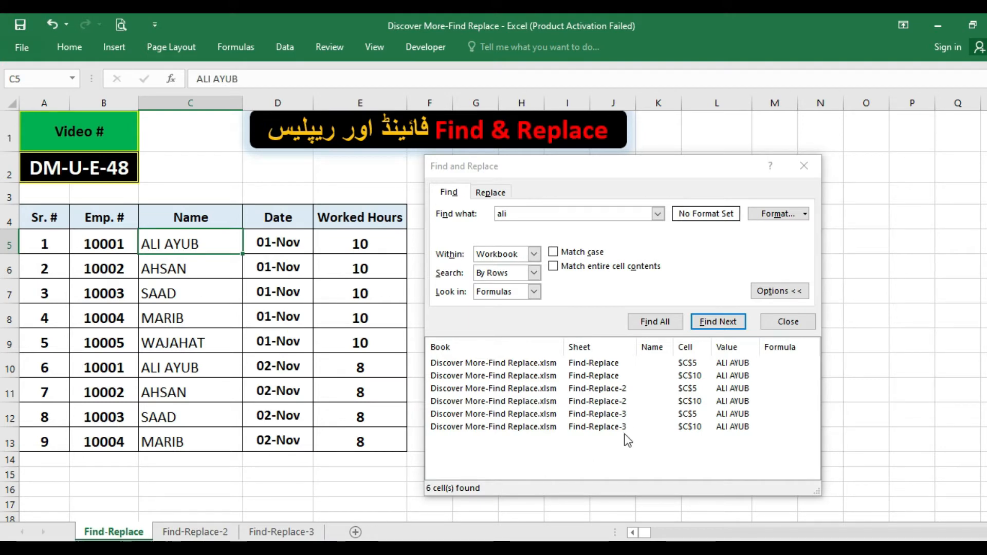
# Jump to the last result on Find-Replace-3, check that sheet, then close the search dialog and return to the Find-Replace sheet
pyautogui.click(600, 429)
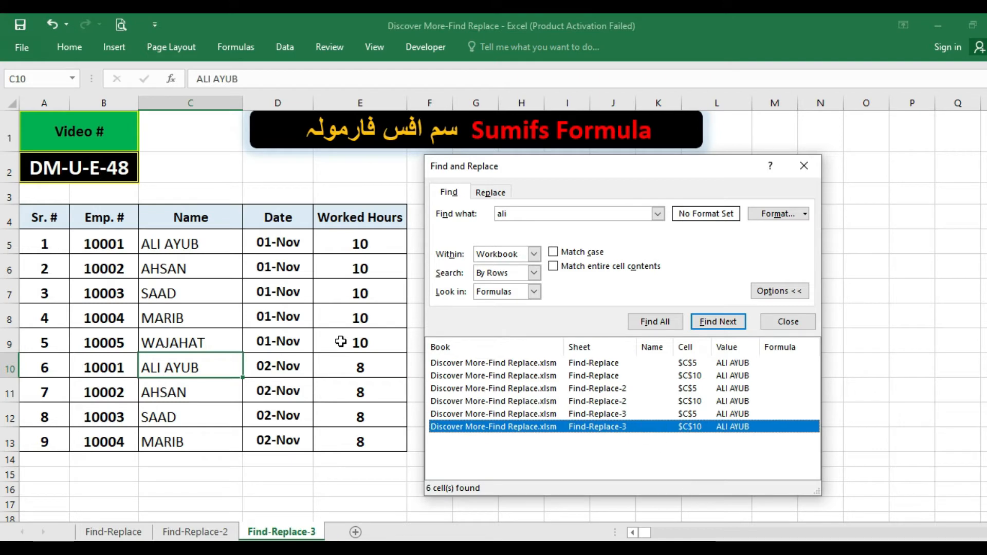
pyautogui.moveTo(509, 169); pyautogui.dragTo(589, 212)
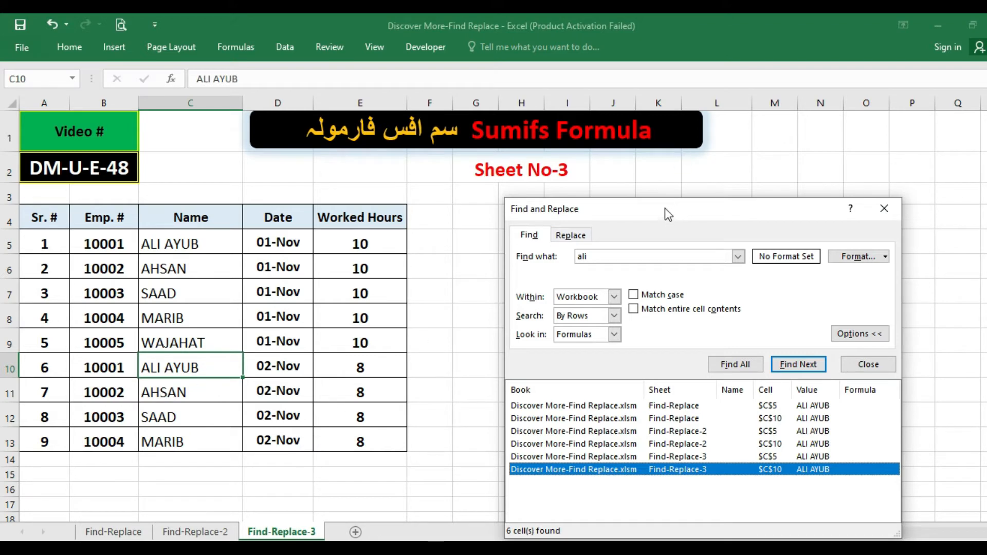
pyautogui.moveTo(527, 201)
pyautogui.mouseDown()
pyautogui.moveTo(527, 131)
pyautogui.moveTo(527, 183)
pyautogui.mouseUp()
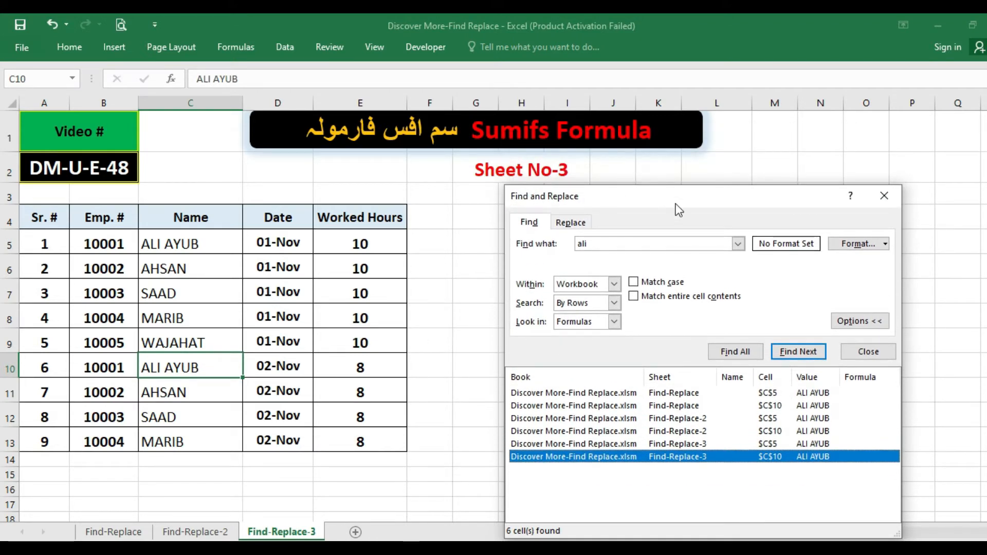
pyautogui.moveTo(676, 201); pyautogui.dragTo(505, 153)
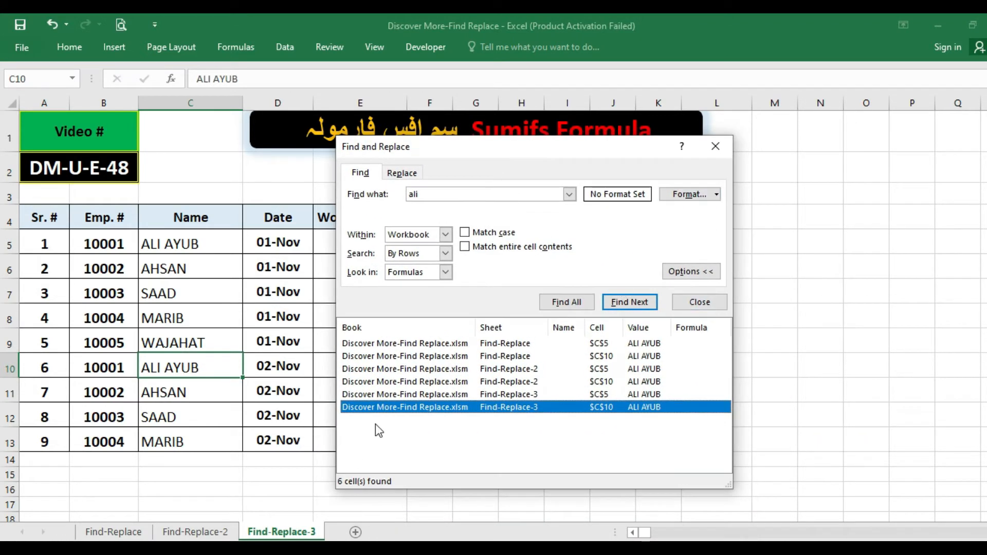
pyautogui.click(717, 145)
pyautogui.click(131, 532)
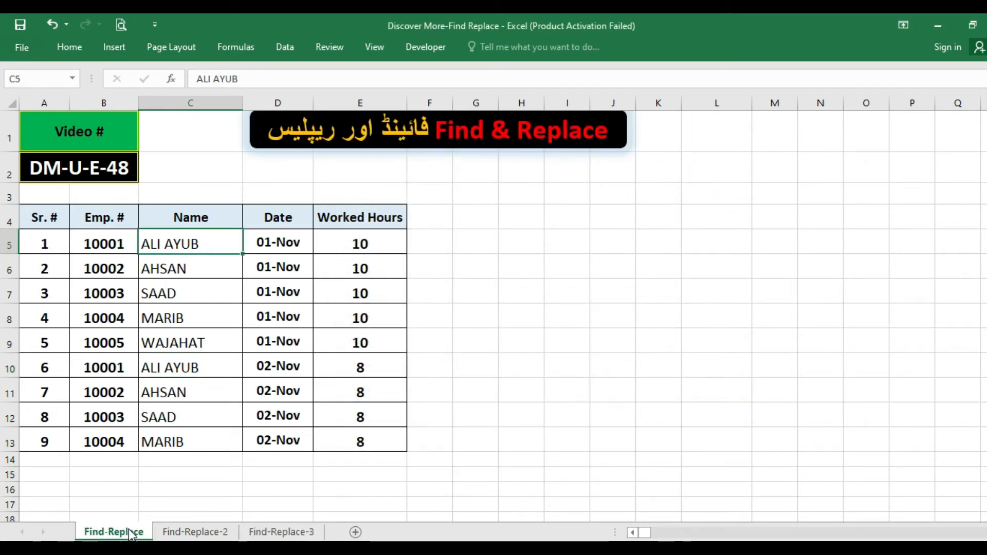
# Reopen Find from cell G6, set the search scope to Sheet, and move the dialog clear of the table
pyautogui.click(219, 288)
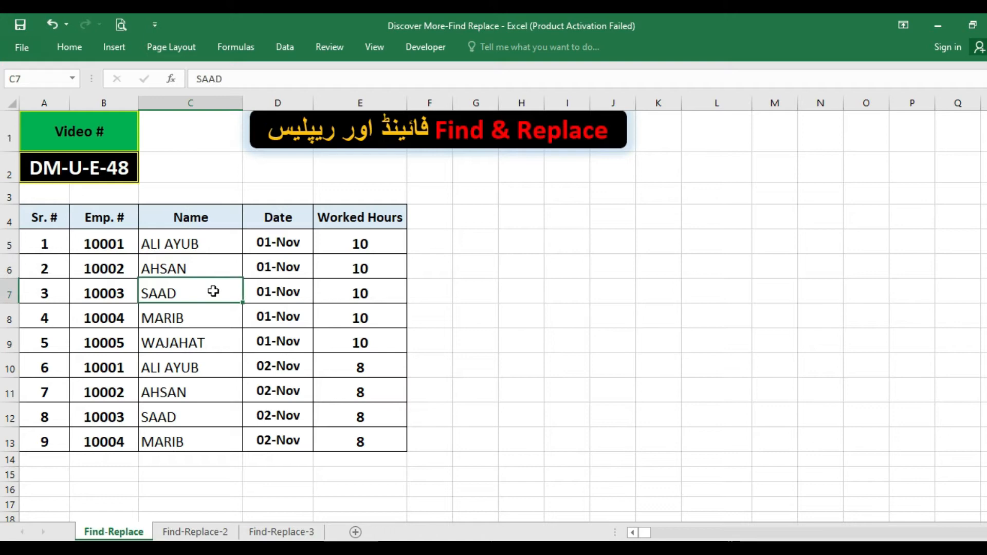
pyautogui.click(205, 250)
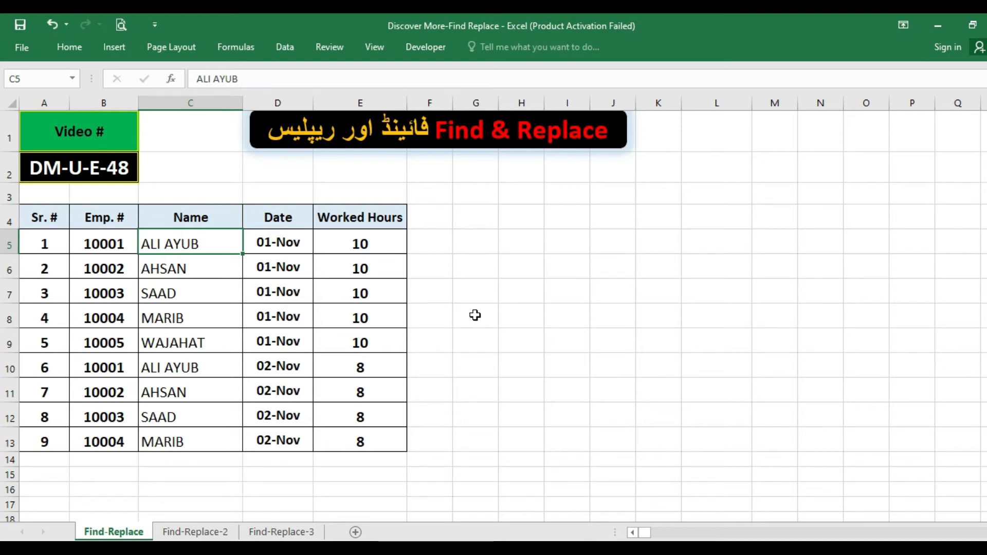
pyautogui.click(481, 272)
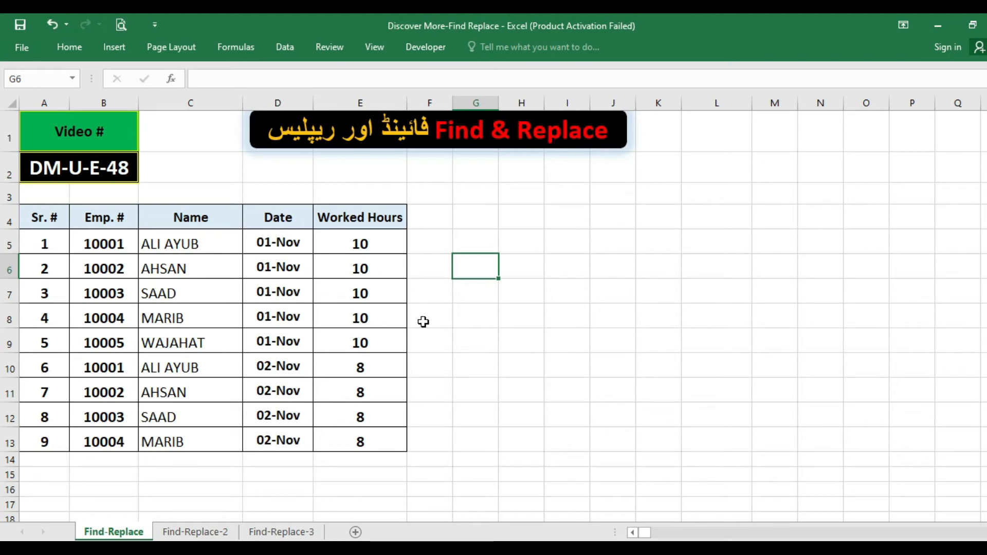
pyautogui.hotkey('ctrl', 'f')
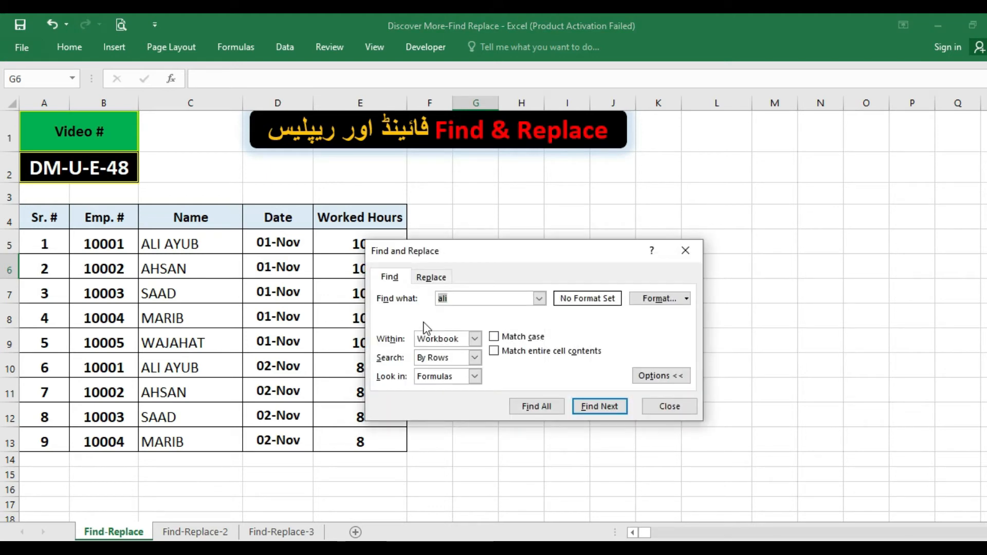
pyautogui.click(474, 338)
pyautogui.click(459, 350)
pyautogui.click(477, 298)
pyautogui.moveTo(490, 256); pyautogui.dragTo(575, 207)
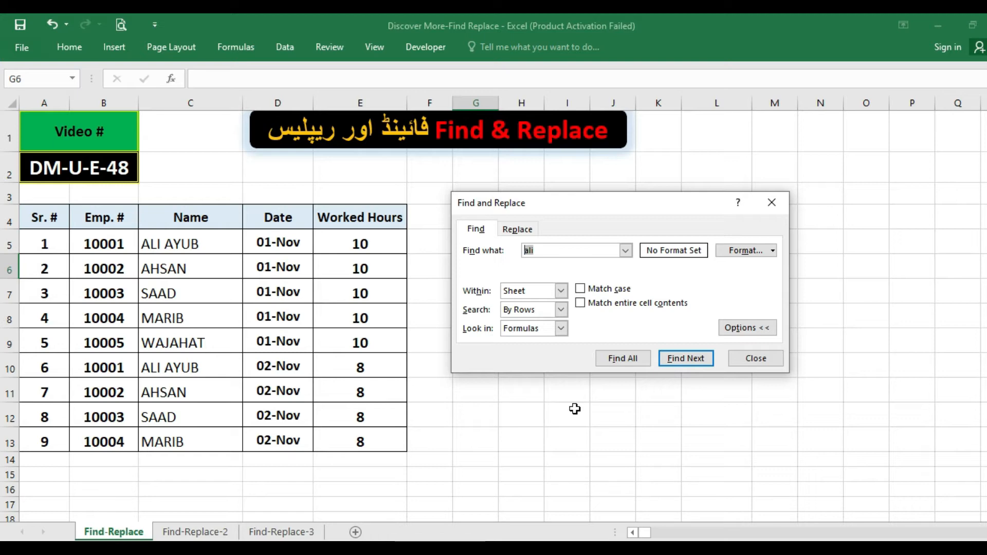
# Search the sheet for names ending in "san" with the wildcard *san, stepping through the matches
pyautogui.write('*san')
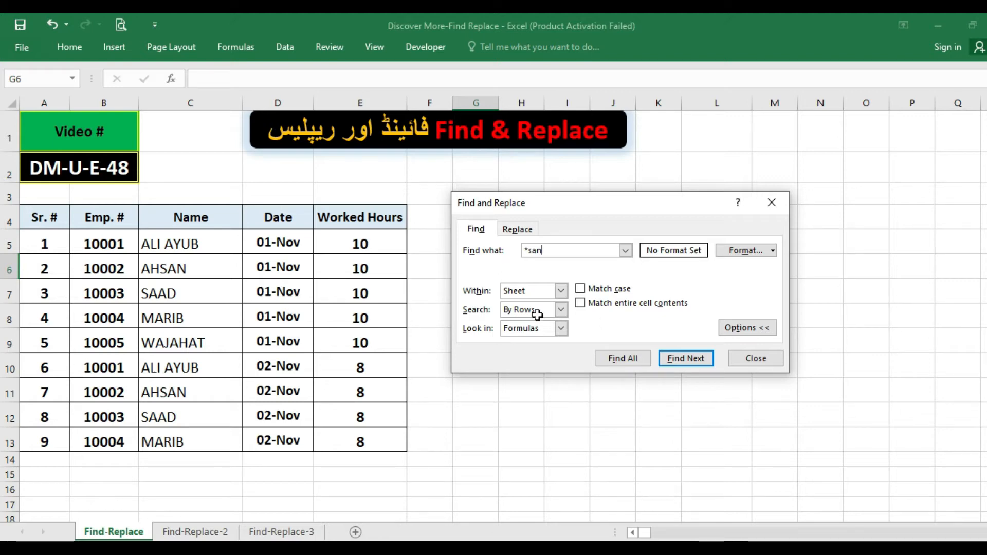
pyautogui.click(685, 357)
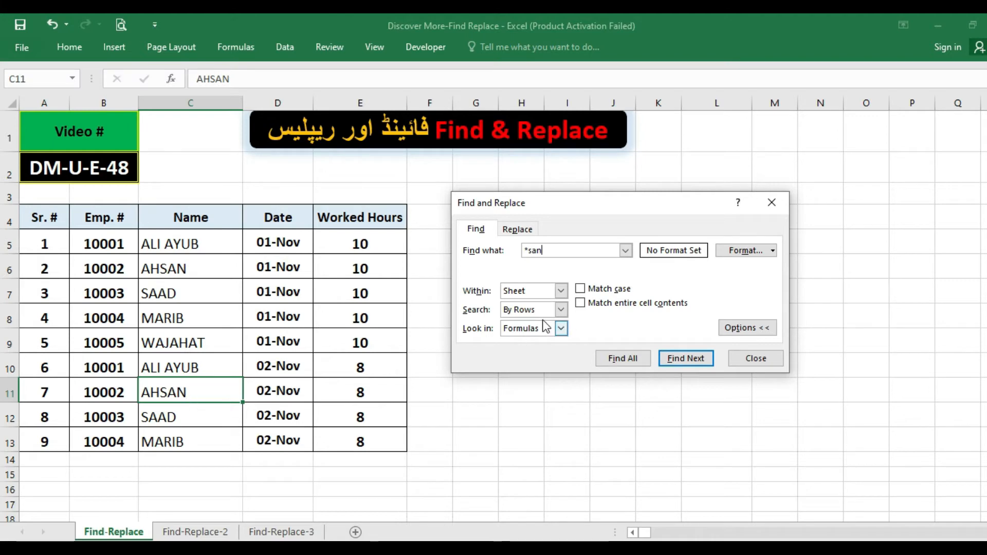
pyautogui.click(676, 356)
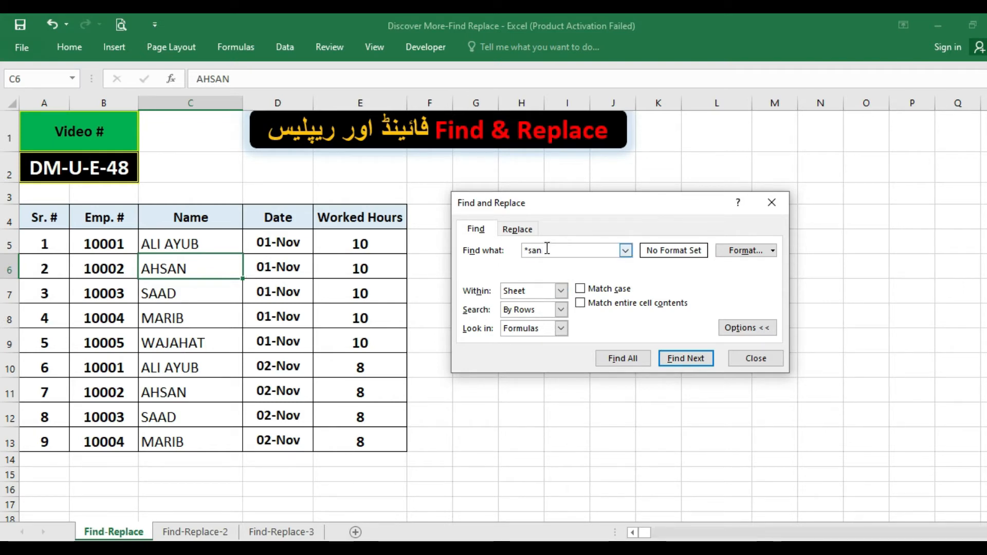
# Replace the search term with the wildcard Wa* and step through the matches in the sheet
pyautogui.moveTo(548, 250); pyautogui.dragTo(497, 249)
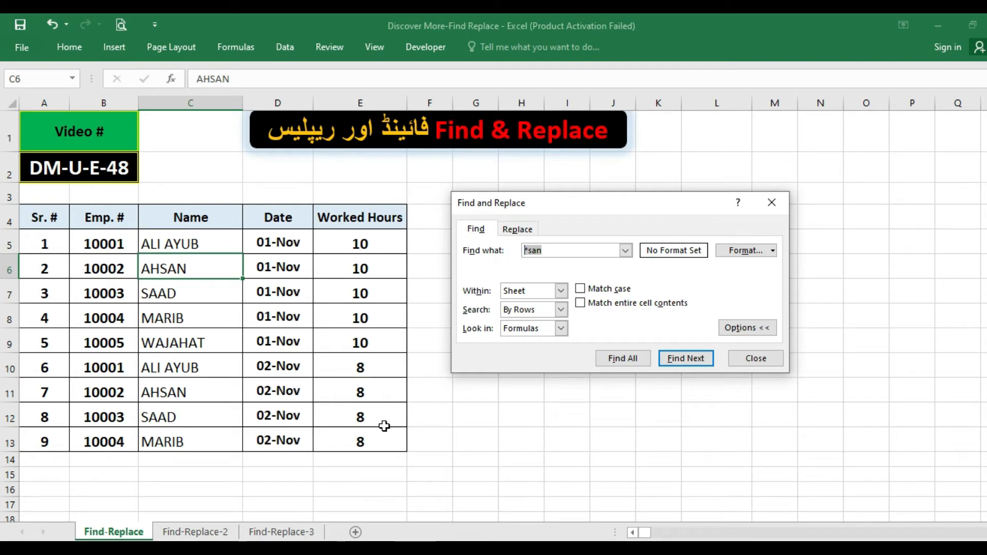
pyautogui.write('Wa')
pyautogui.write('*')
pyautogui.click(693, 359)
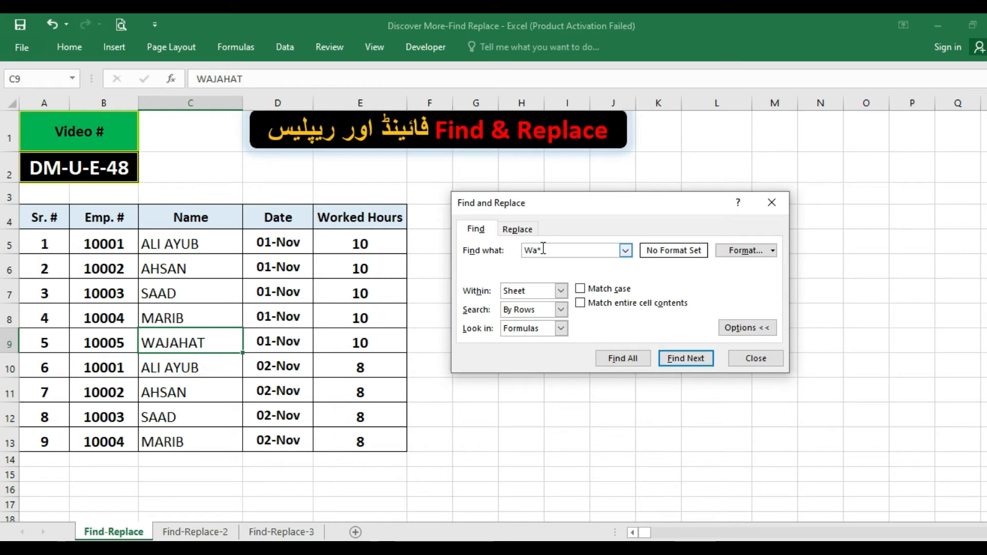
pyautogui.click(694, 359)
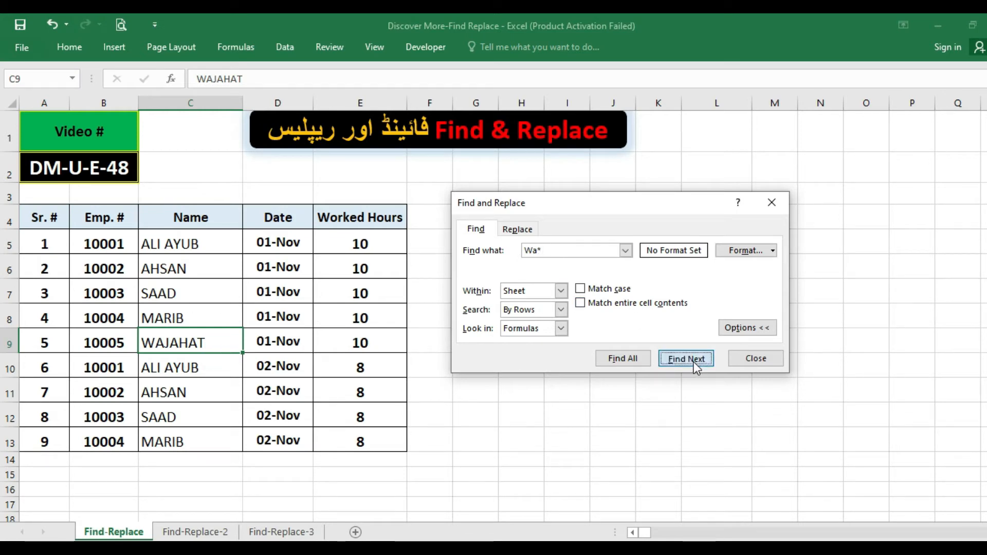
pyautogui.click(693, 359)
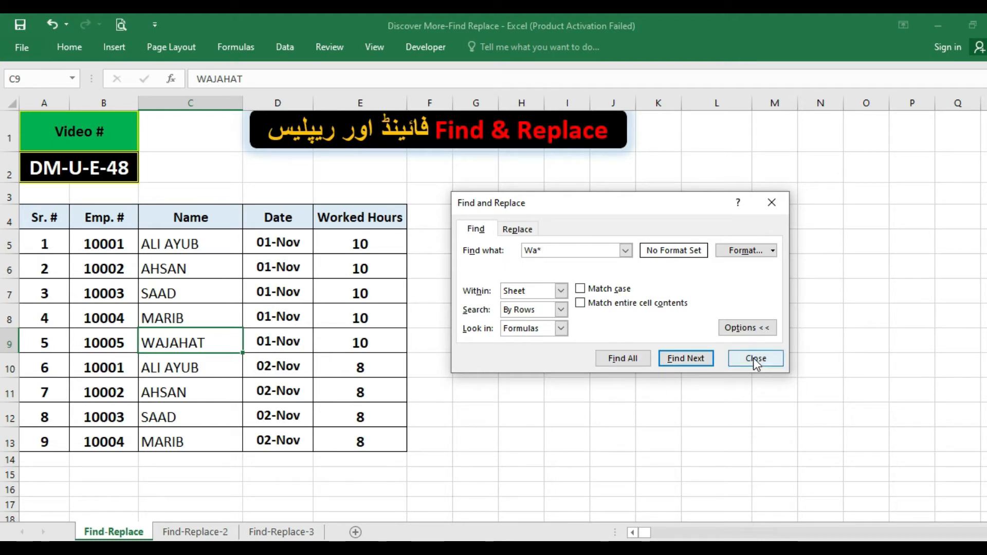
# Search the sheet with the single-character wildcard mari?, step through the matches, and close the dialog
pyautogui.click(563, 252)
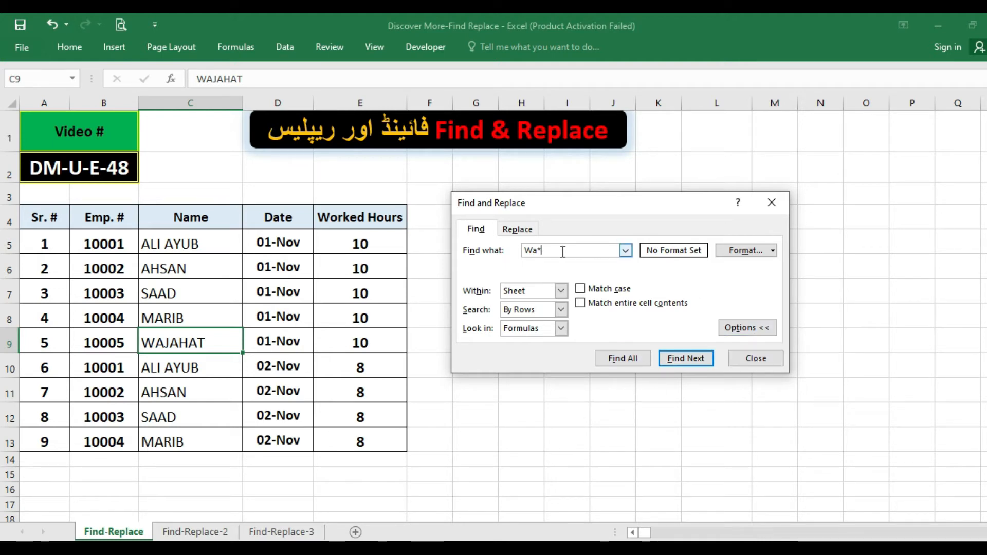
pyautogui.press('BackSpace')
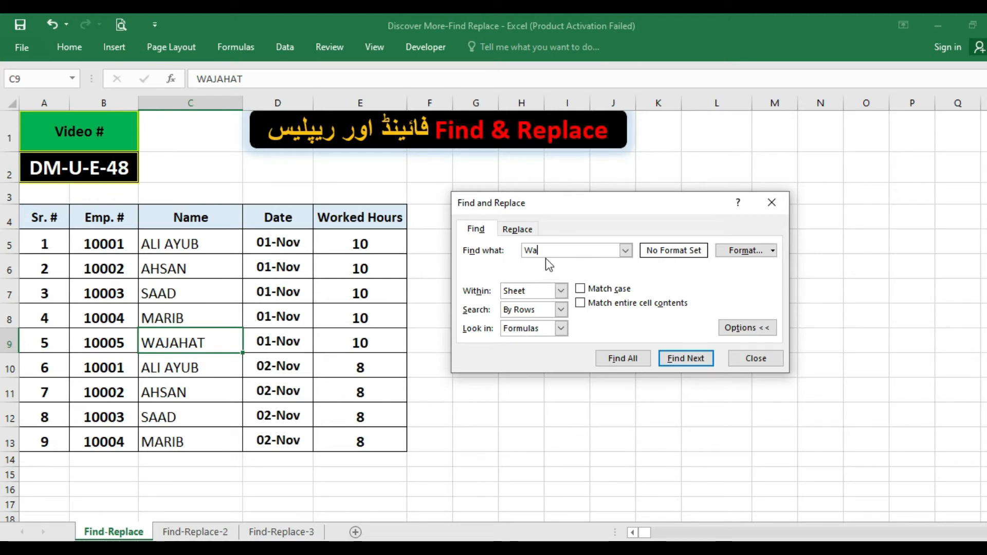
pyautogui.press('BackSpace')
pyautogui.press('BackSpace')
pyautogui.write('m')
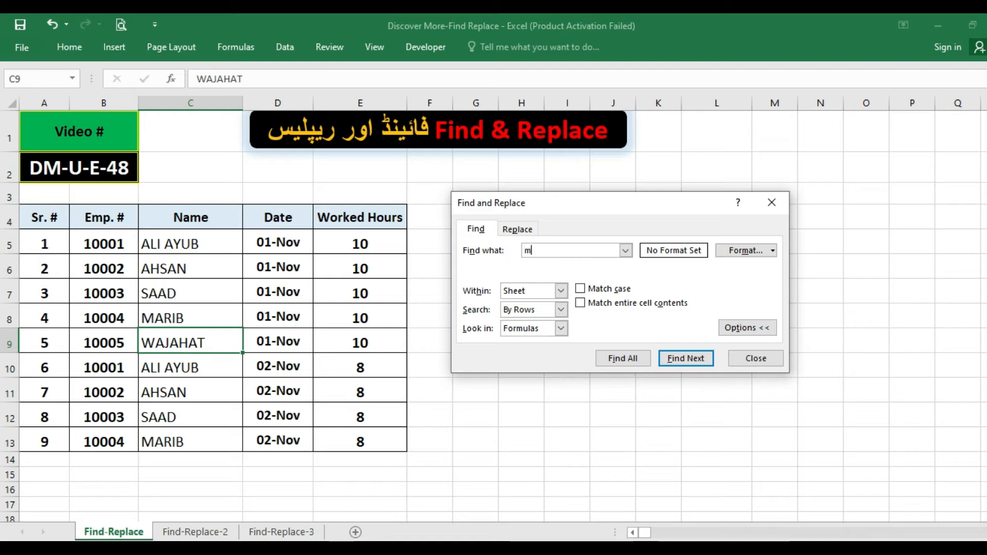
pyautogui.write('ari?')
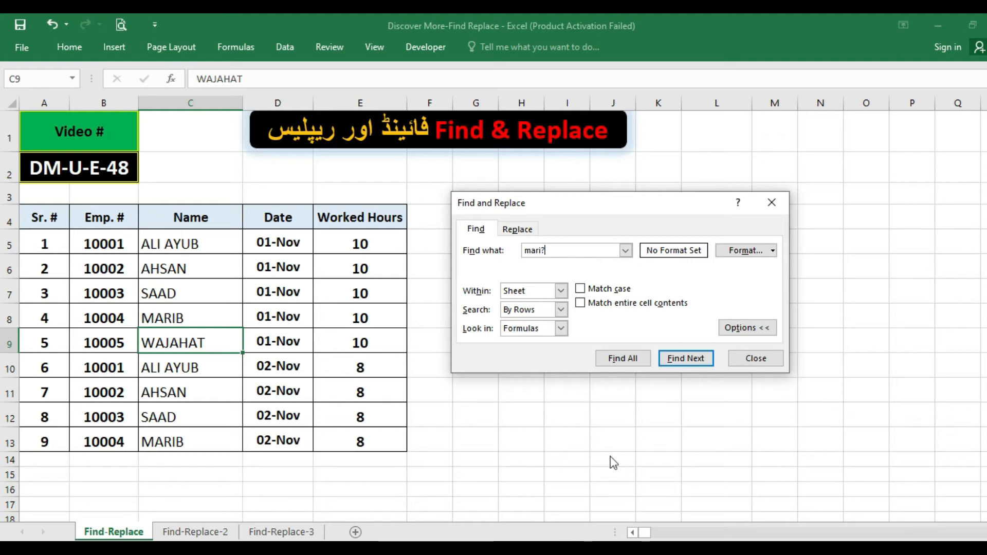
pyautogui.click(698, 367)
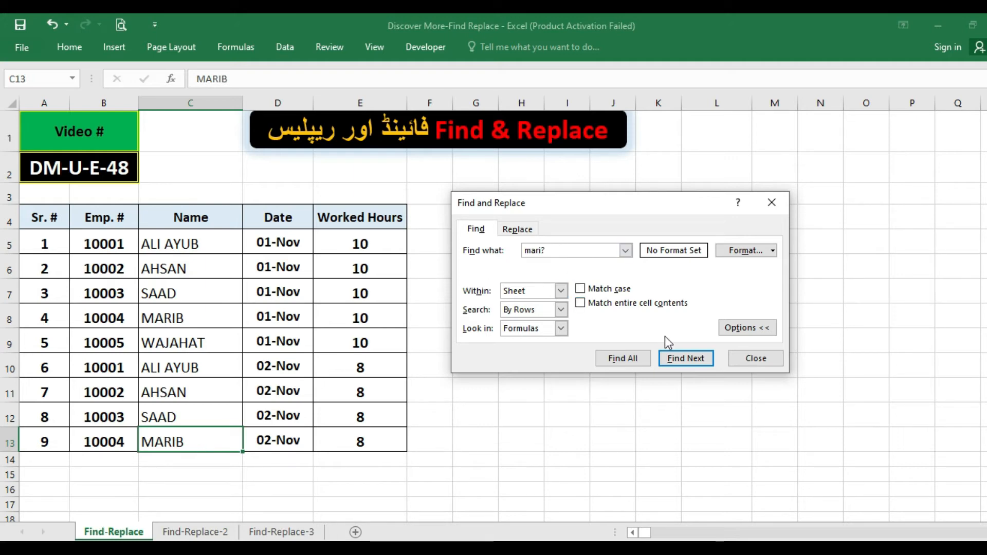
pyautogui.click(696, 364)
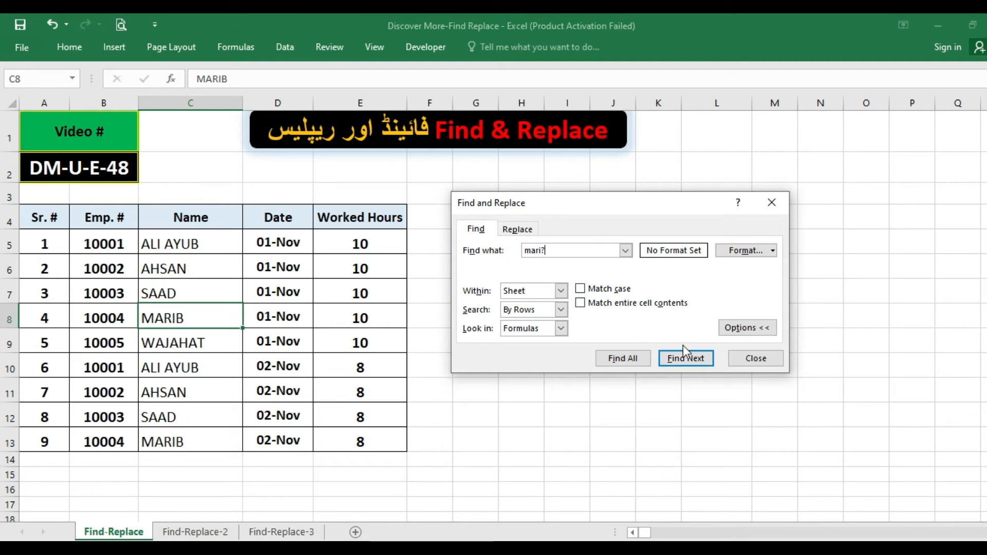
pyautogui.click(685, 359)
pyautogui.click(755, 356)
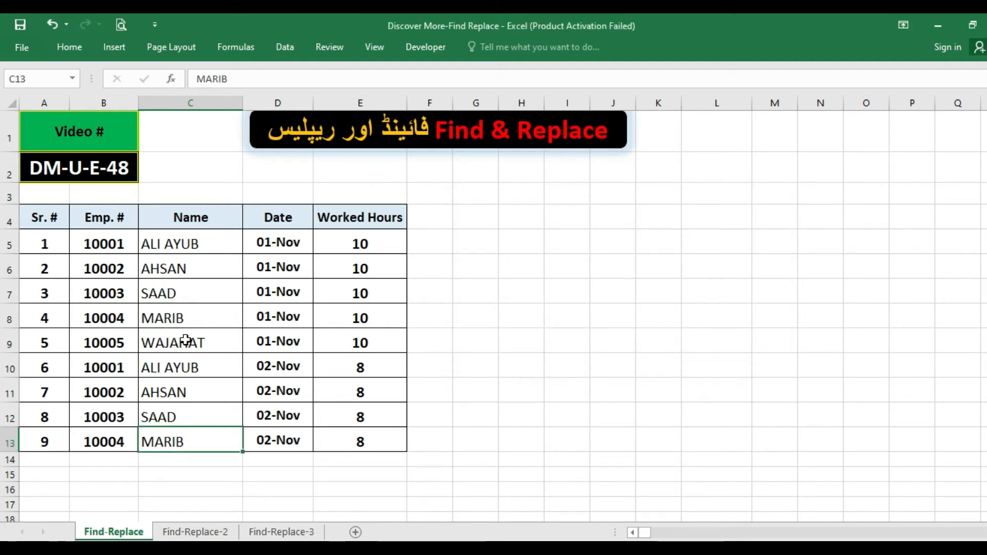
# Change the last letter of the name in cell C13 to O
pyautogui.click(234, 79)
pyautogui.press('BackSpace')
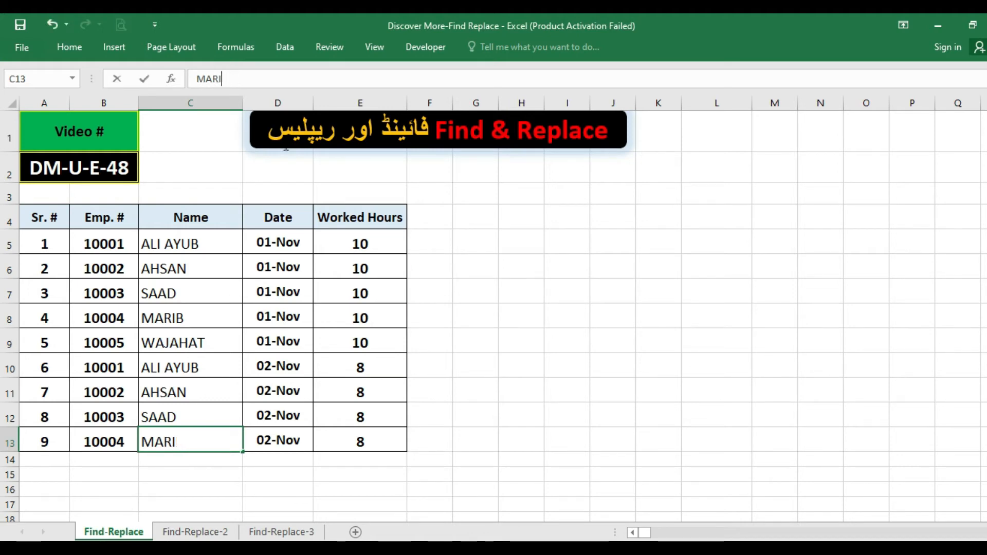
pyautogui.write('O')
pyautogui.press('Return')
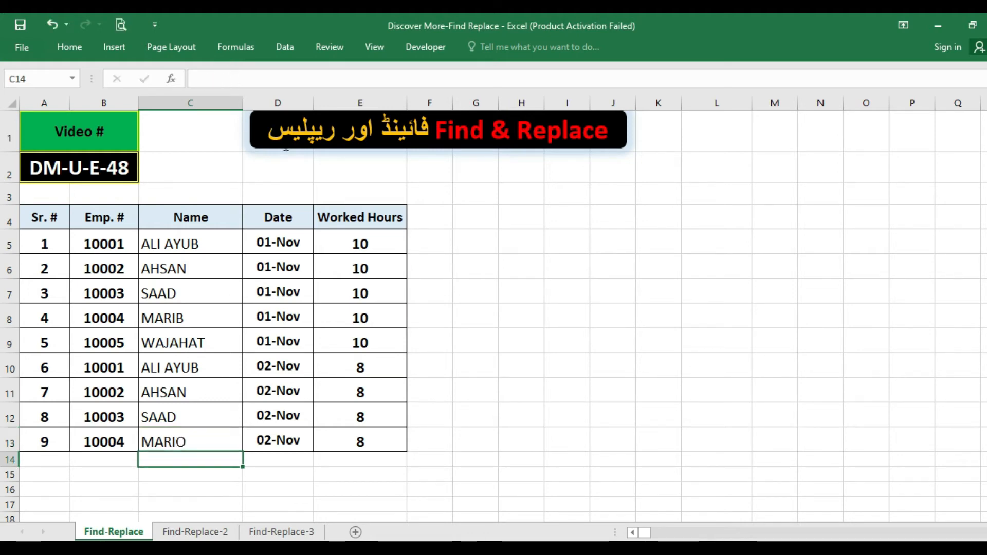
# Starting from cell C5, search the sheet for mari? again and step through the matches
pyautogui.press('Up')
pyautogui.press('Up')
pyautogui.press('Up')
pyautogui.press('Up')
pyautogui.press('Up')
pyautogui.press('Up')
pyautogui.press('Up')
pyautogui.press('Up')
pyautogui.press('Up')
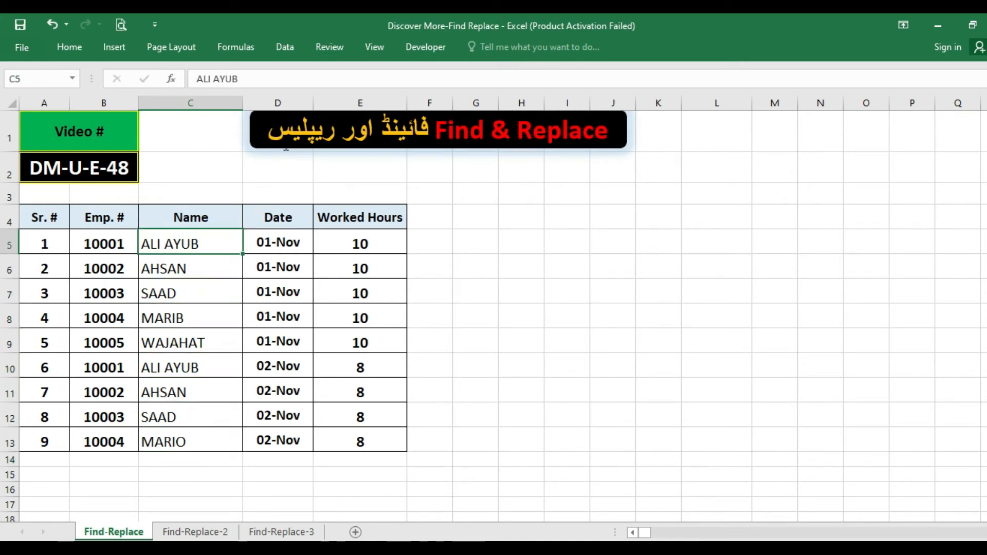
pyautogui.hotkey('ctrl', 'f')
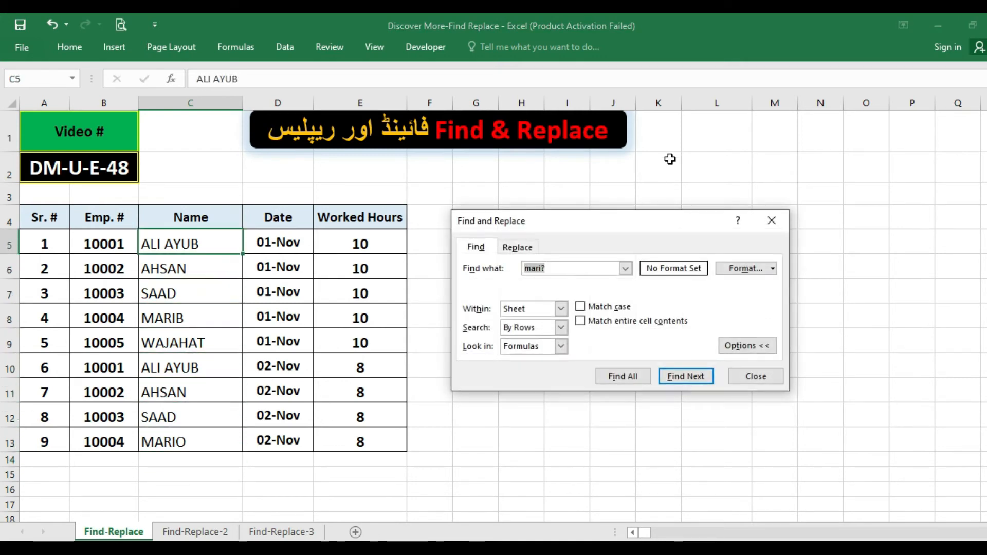
pyautogui.click(570, 269)
pyautogui.click(686, 375)
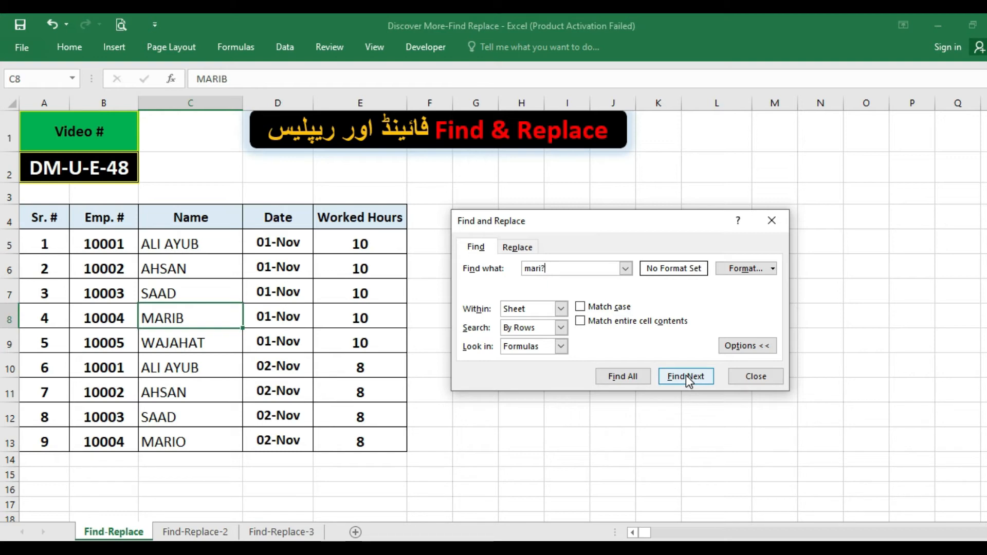
pyautogui.click(686, 375)
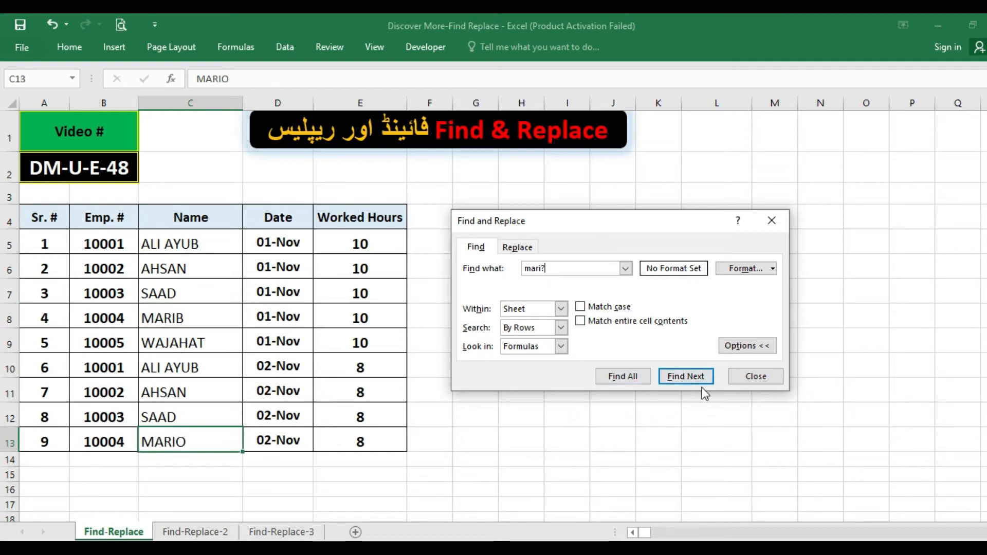
pyautogui.click(692, 376)
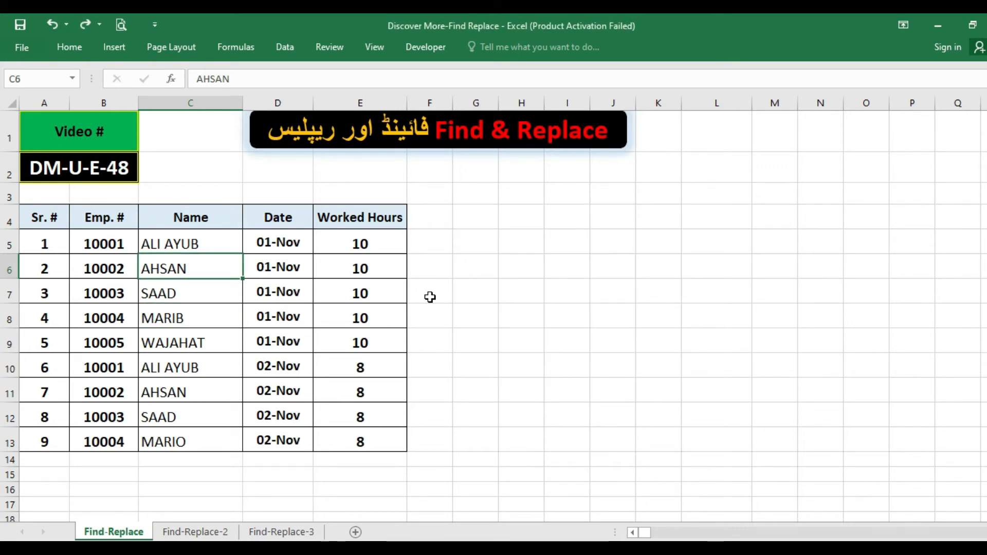
# Reopen the Find dialog and apply a red font colour to the name in cell C13
pyautogui.hotkey('ctrl', 'f')
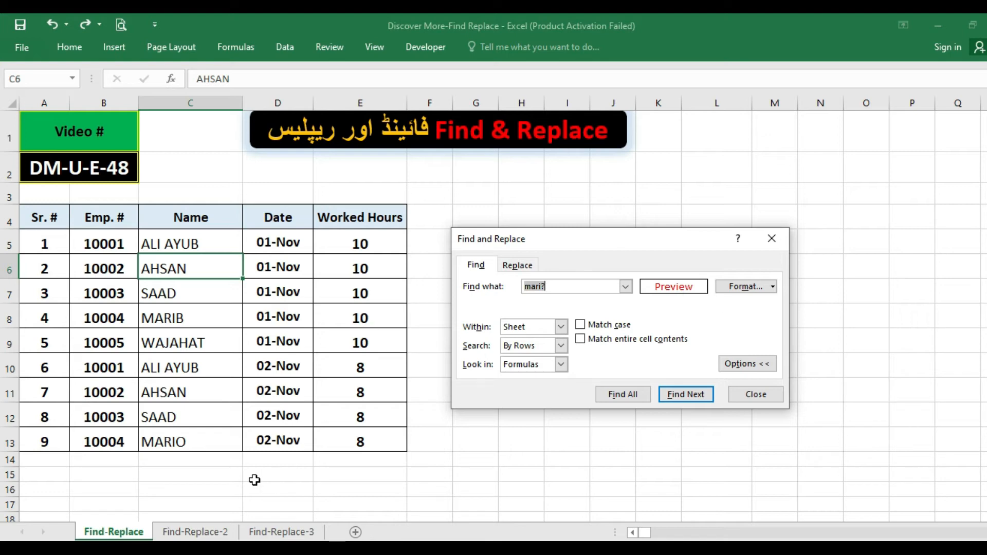
pyautogui.click(207, 443)
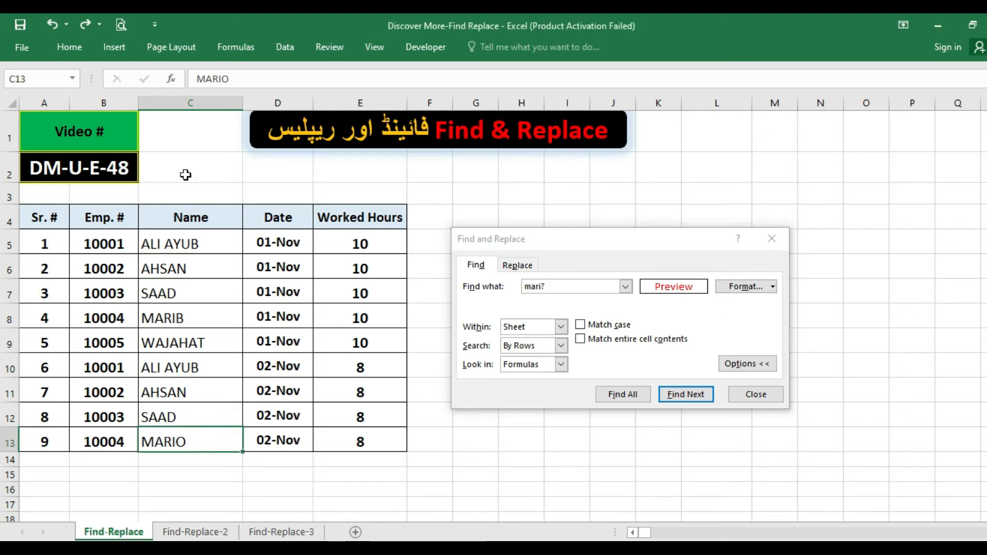
pyautogui.click(75, 46)
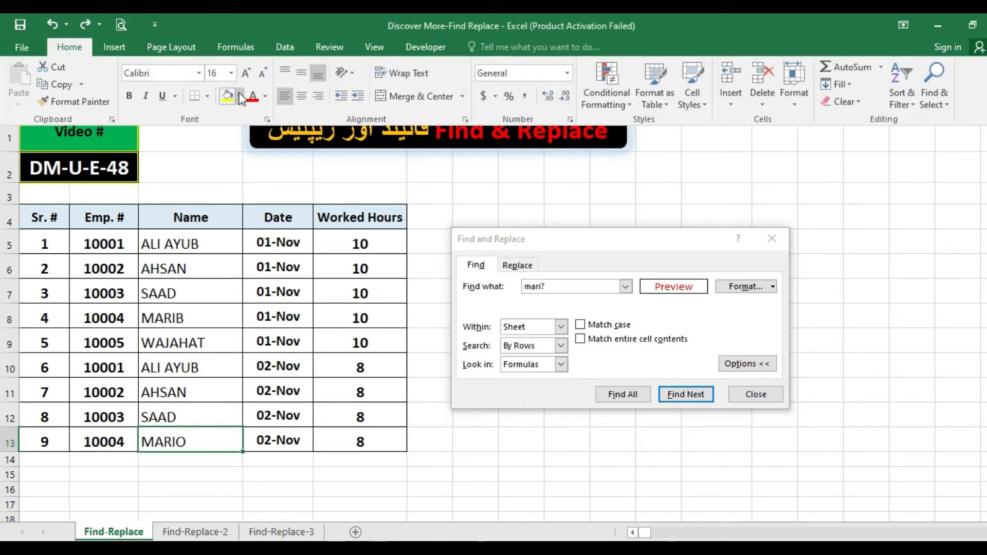
pyautogui.click(253, 97)
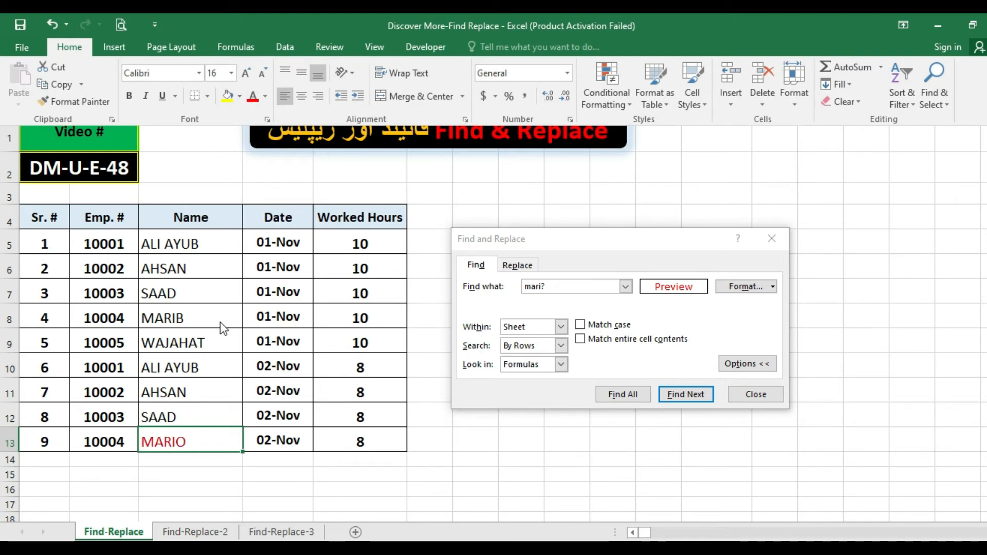
# Set the font colour in the find format to red and accept the format criteria
pyautogui.click(774, 287)
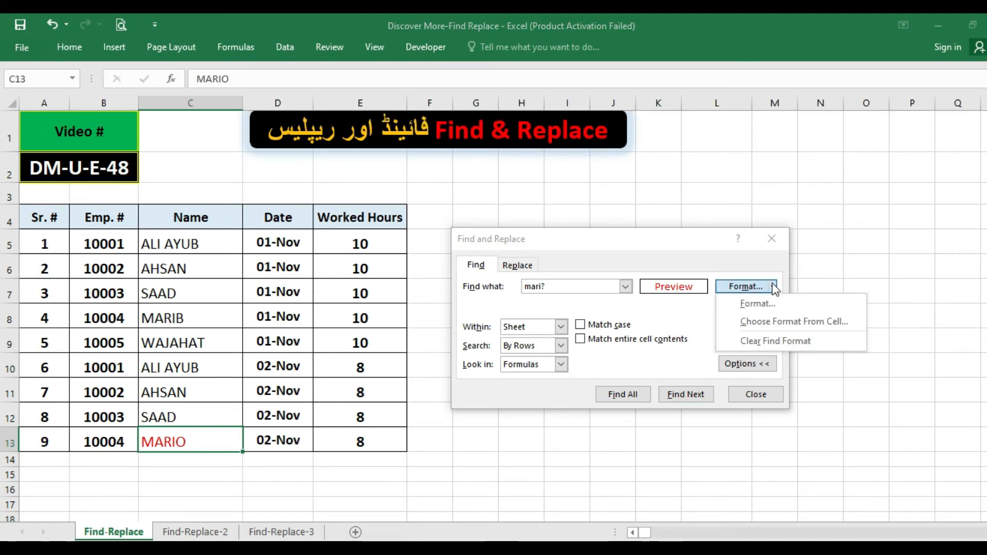
pyautogui.click(746, 304)
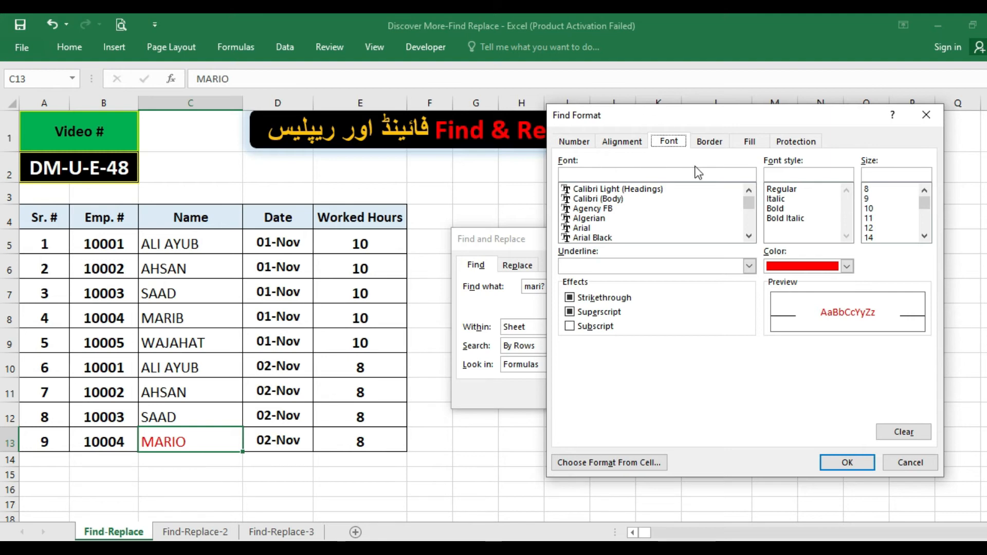
pyautogui.click(848, 266)
pyautogui.click(787, 397)
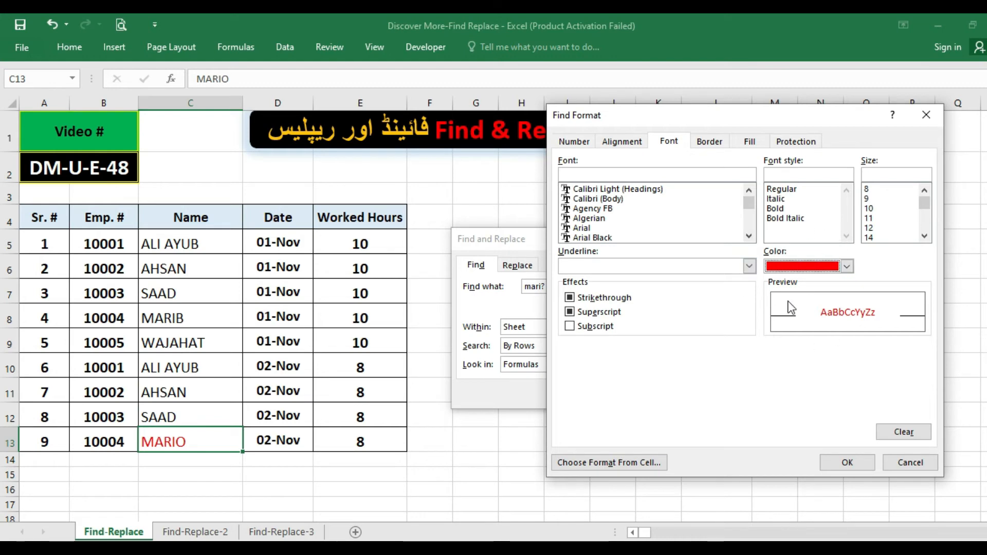
pyautogui.click(866, 461)
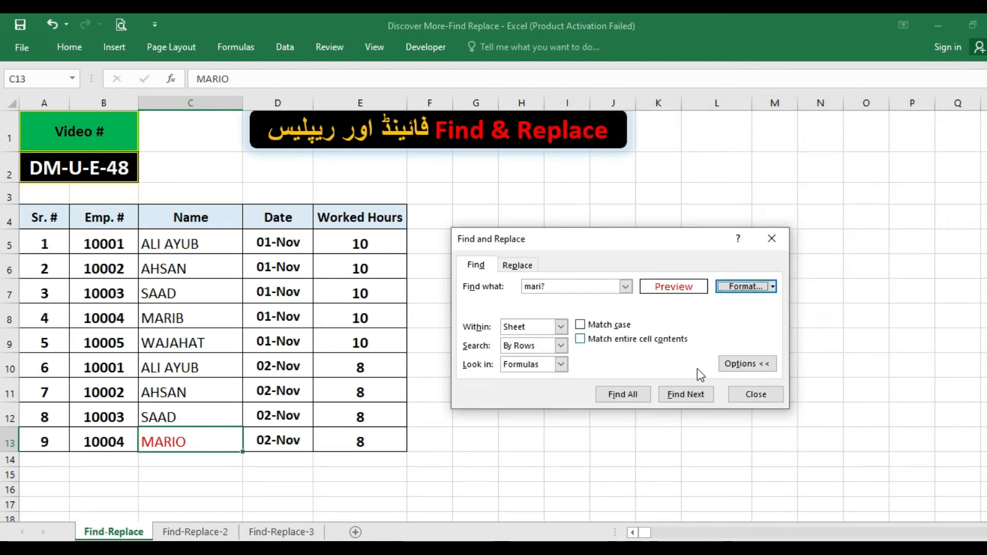
# Starting from empty cell I2, search the sheet for mari? in red font, and compare the names in cells C8 and C13
pyautogui.click(205, 297)
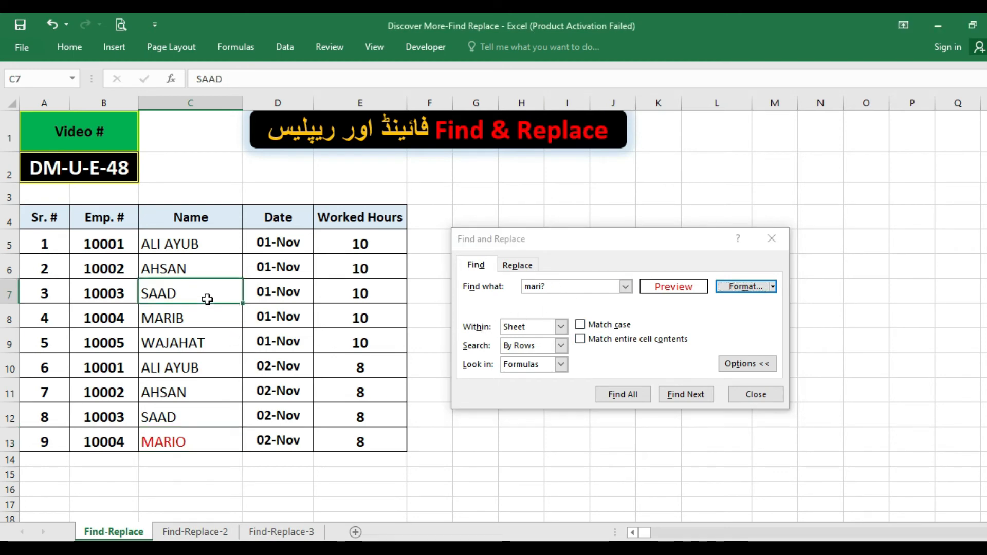
pyautogui.click(206, 235)
pyautogui.click(711, 148)
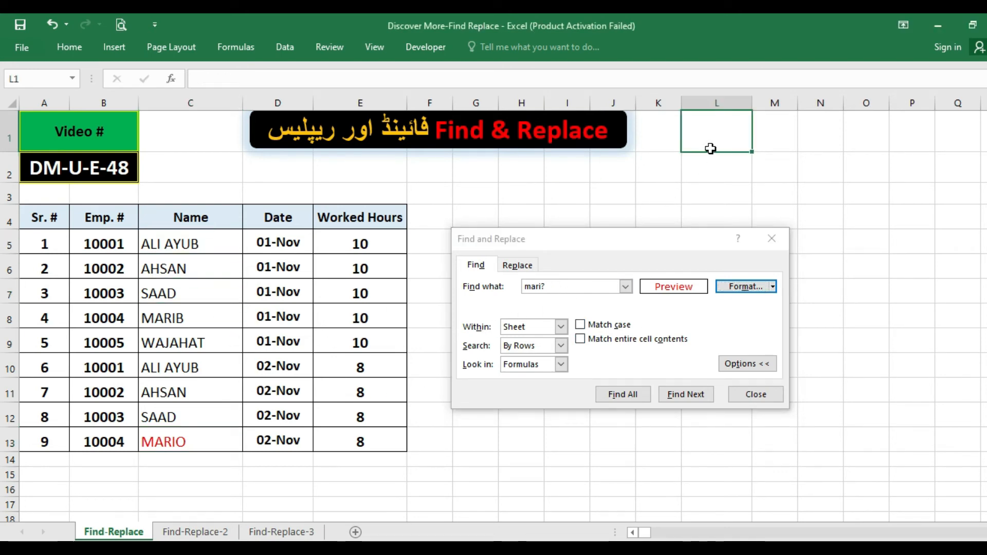
pyautogui.click(579, 167)
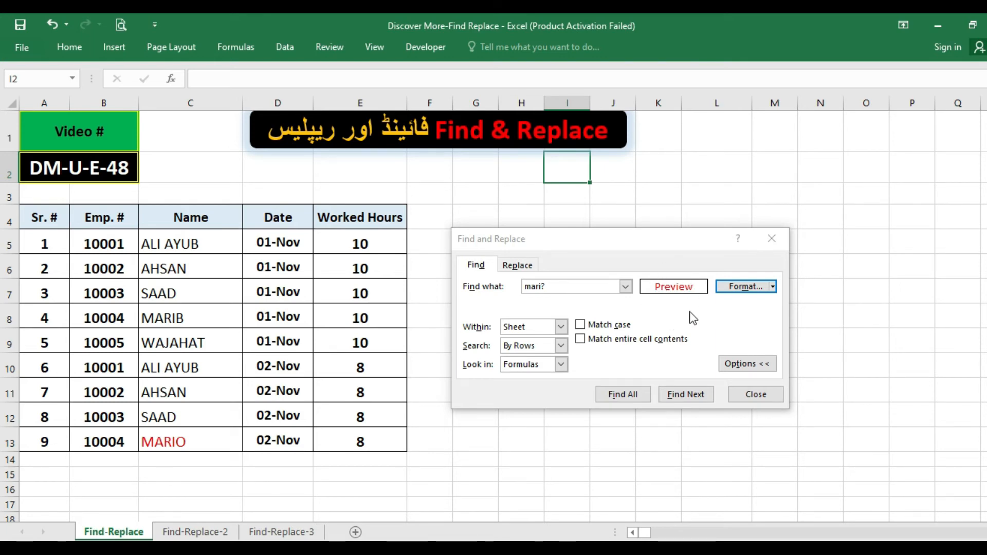
pyautogui.click(684, 397)
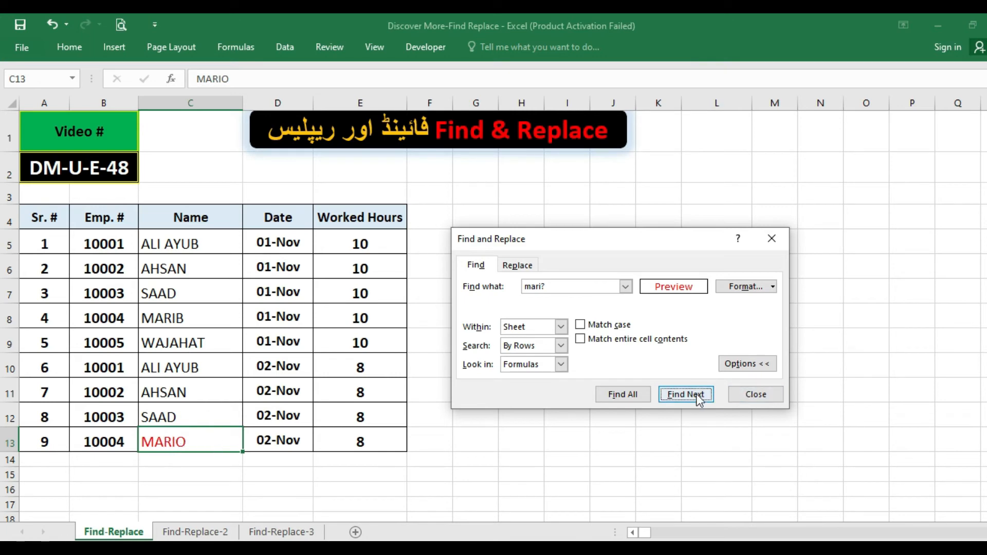
pyautogui.click(697, 395)
pyautogui.click(697, 396)
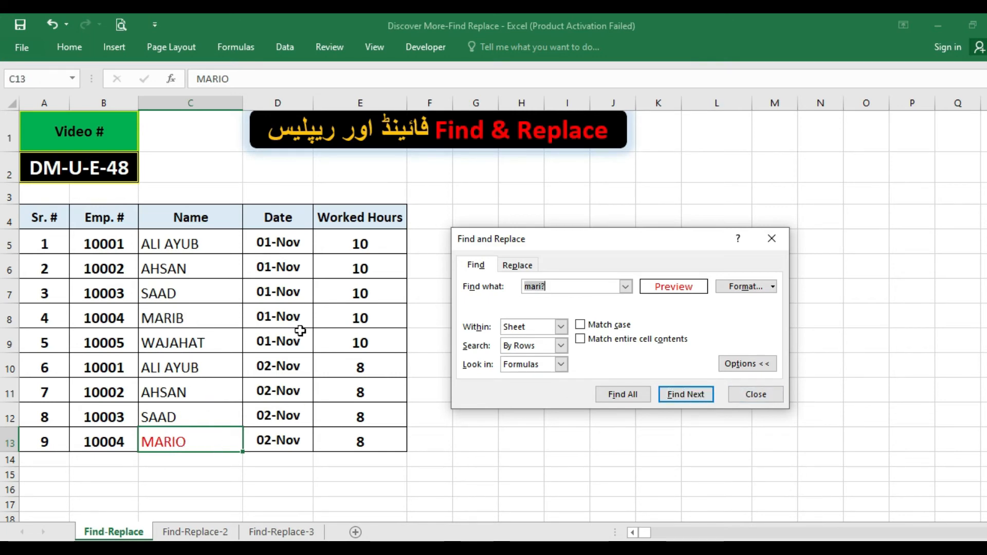
pyautogui.click(181, 314)
pyautogui.click(177, 440)
pyautogui.click(175, 314)
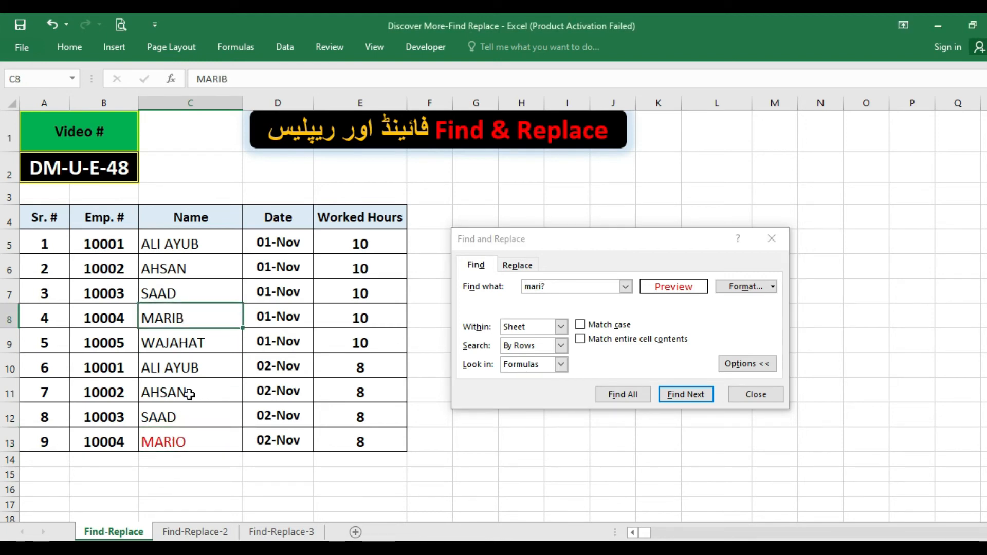
pyautogui.click(183, 441)
pyautogui.click(181, 313)
# Change the find format to strikethrough text with a black font colour
pyautogui.click(182, 418)
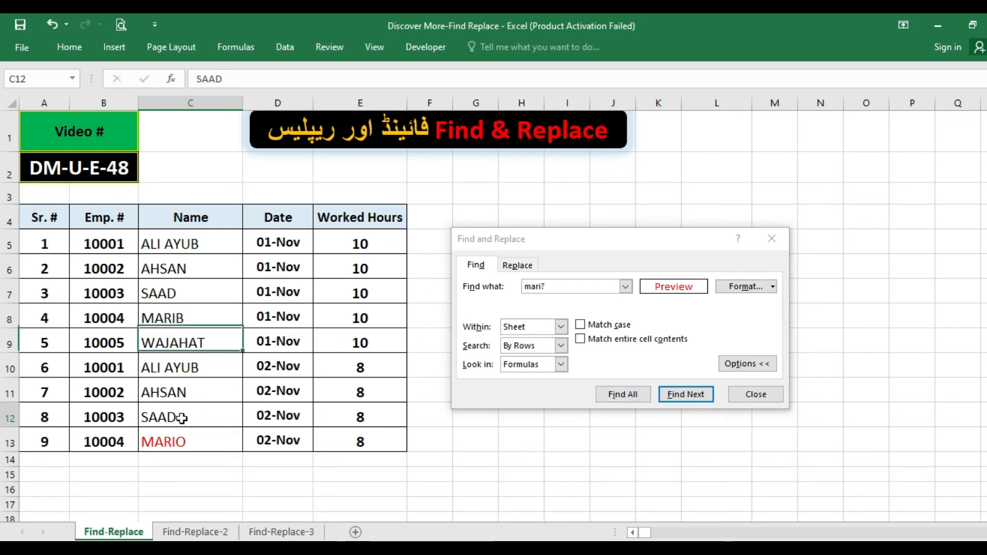
pyautogui.click(773, 288)
pyautogui.click(760, 303)
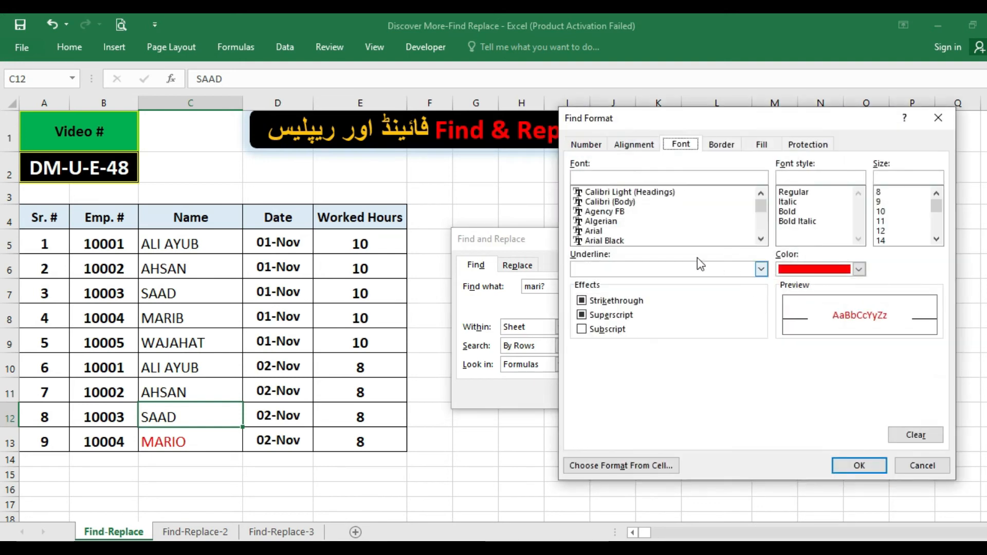
pyautogui.click(582, 301)
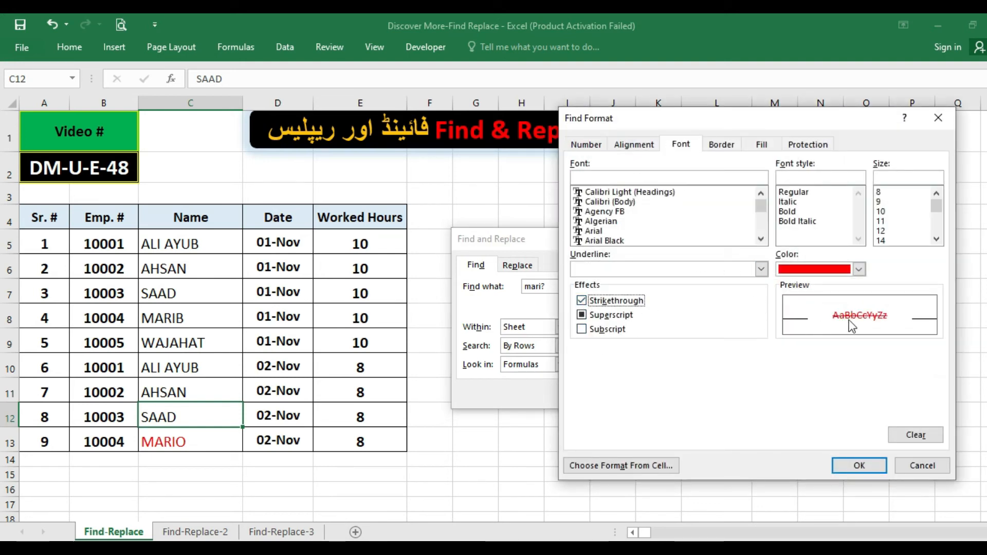
pyautogui.click(859, 269)
pyautogui.click(799, 323)
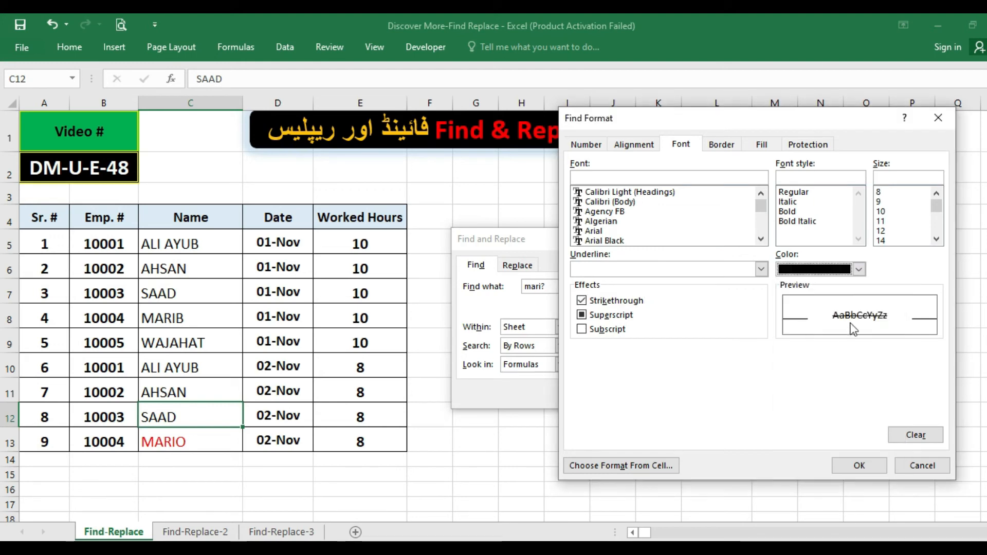
pyautogui.click(857, 466)
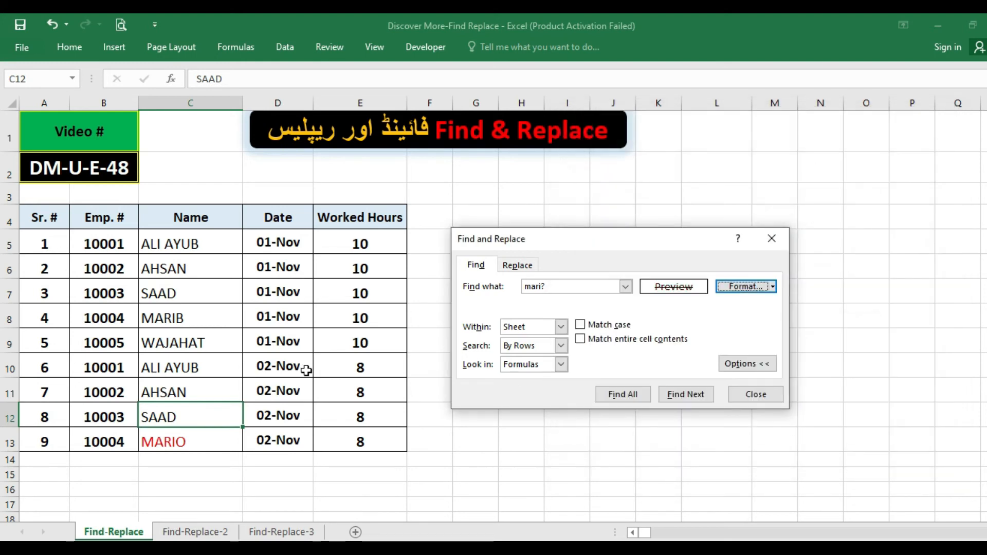
# Close the Find dialog and apply strikethrough to the name in cell C12
pyautogui.click(768, 399)
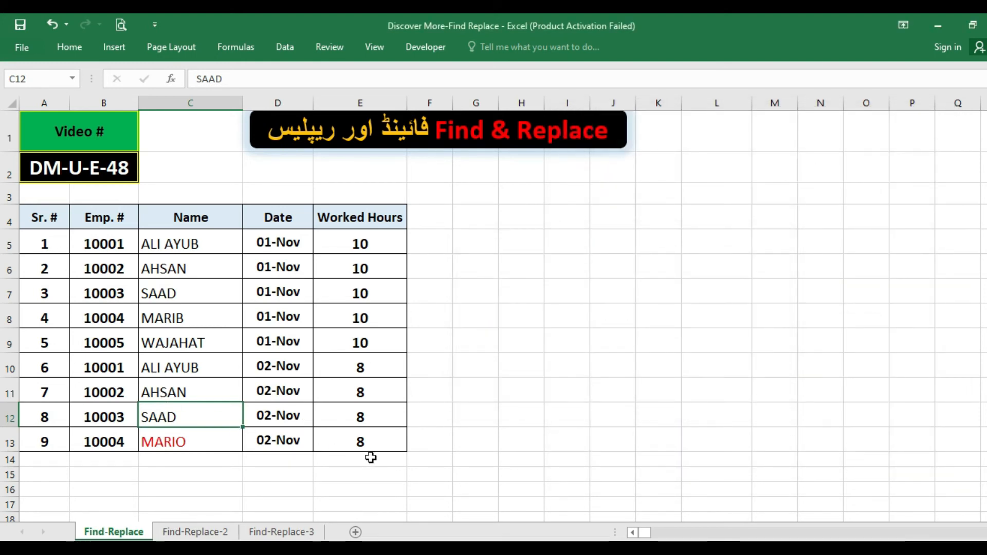
pyautogui.hotkey('ctrl', '1')
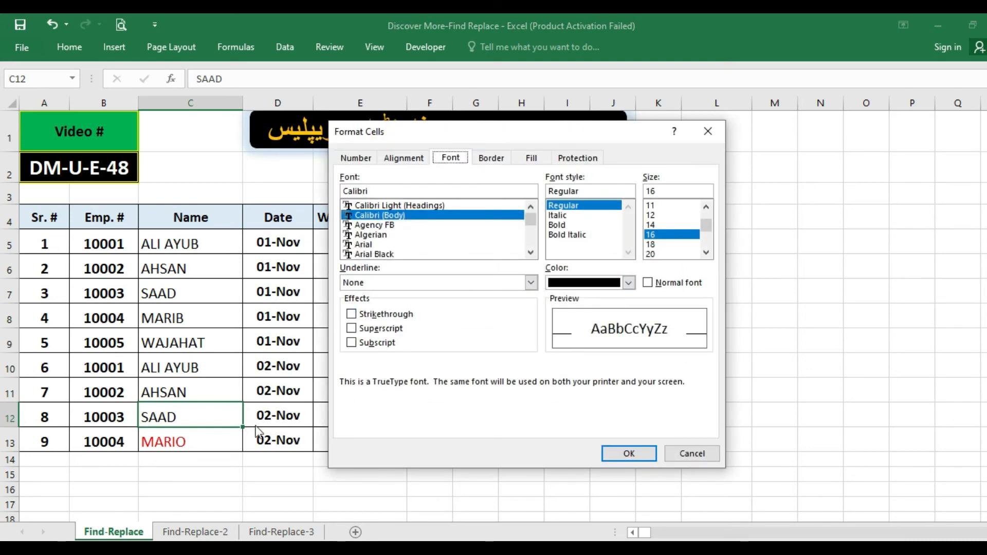
pyautogui.click(352, 314)
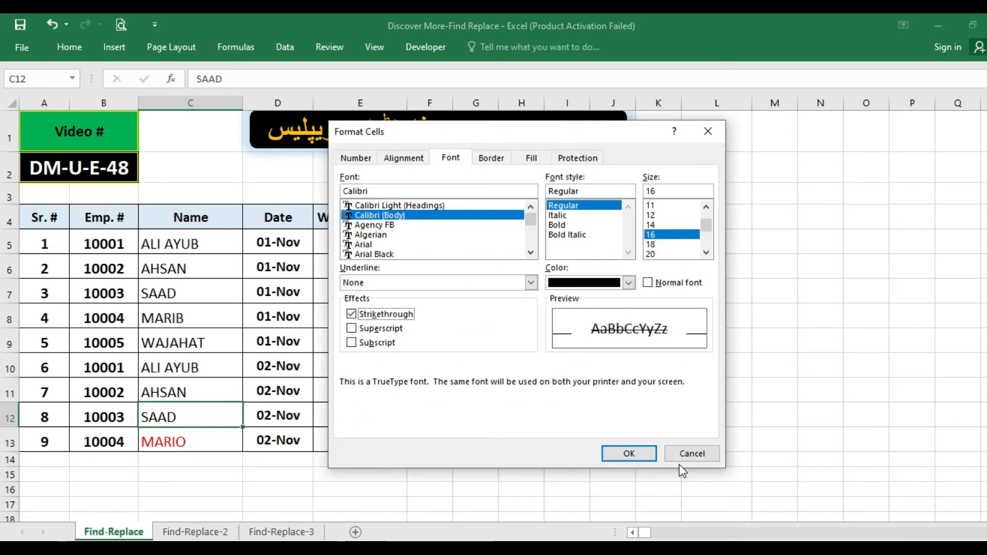
pyautogui.click(630, 454)
# Compare the formatting of the matching names in cells C7 and C12
pyautogui.click(181, 372)
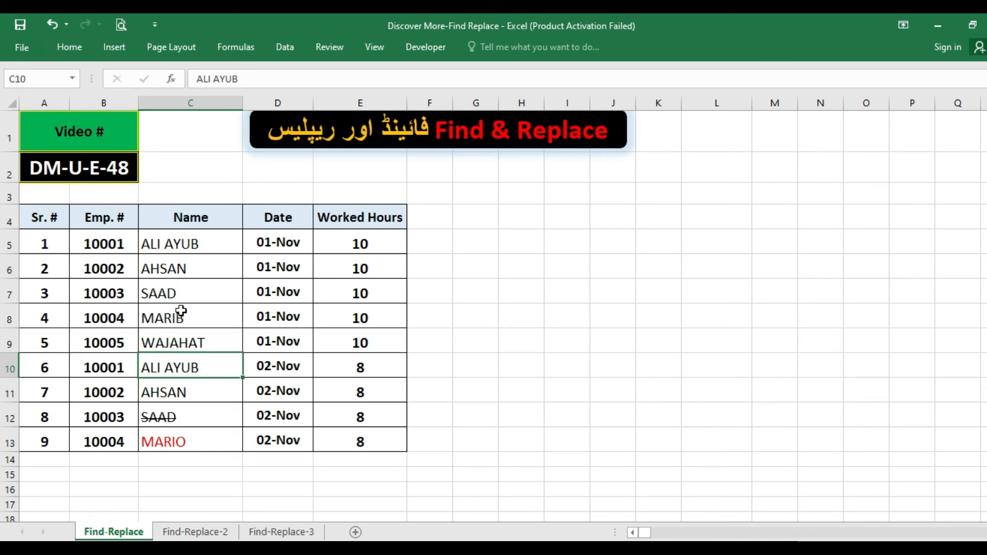
pyautogui.click(177, 296)
pyautogui.click(194, 415)
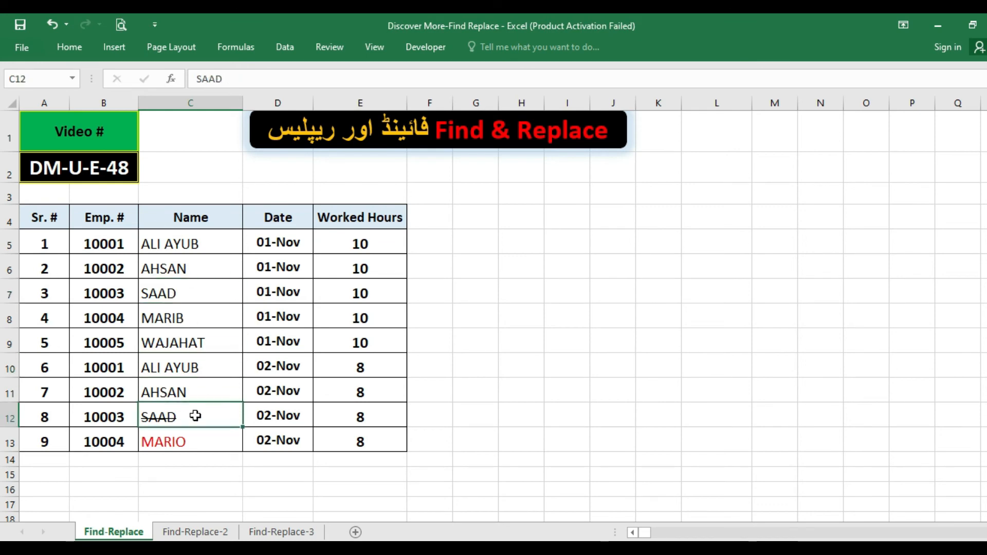
pyautogui.click(178, 296)
pyautogui.click(186, 416)
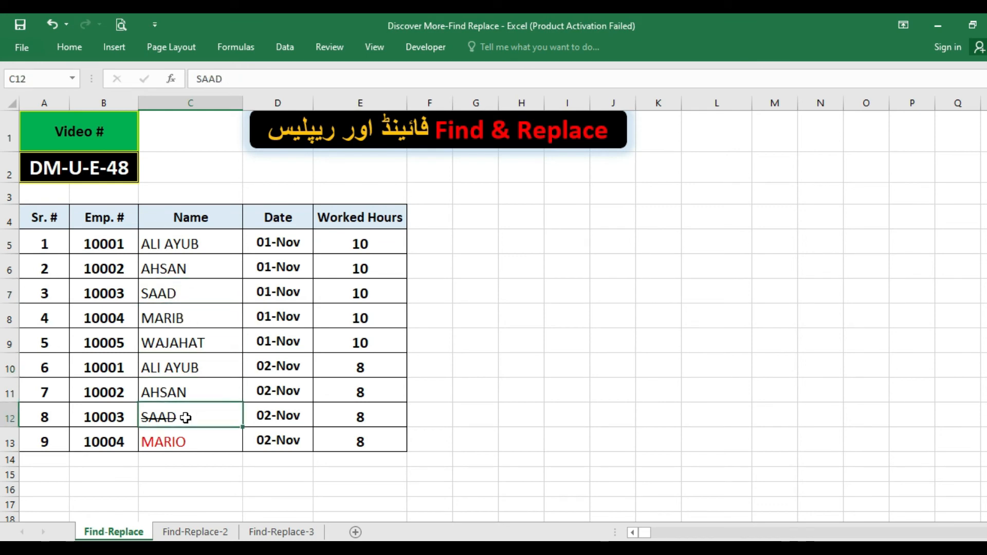
pyautogui.click(178, 297)
pyautogui.click(193, 418)
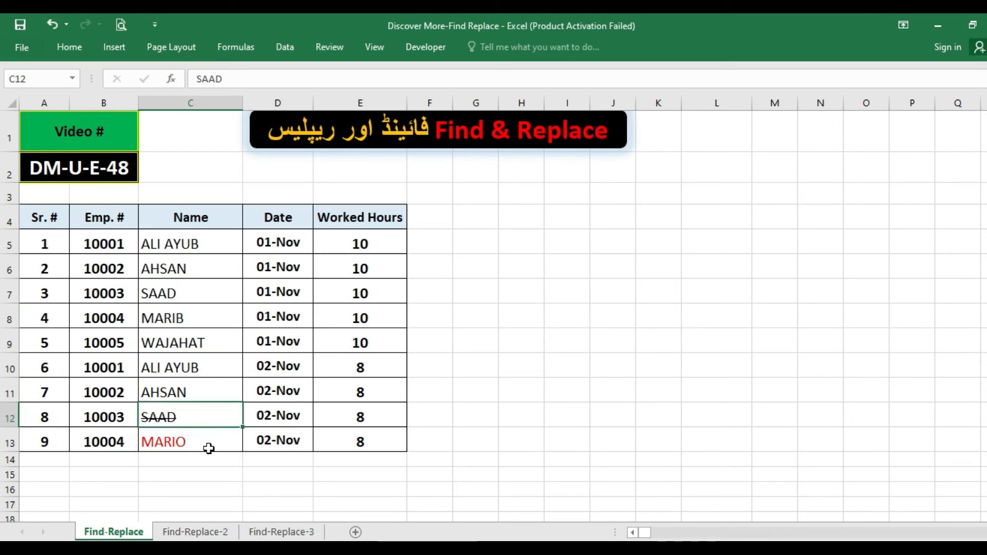
pyautogui.click(189, 293)
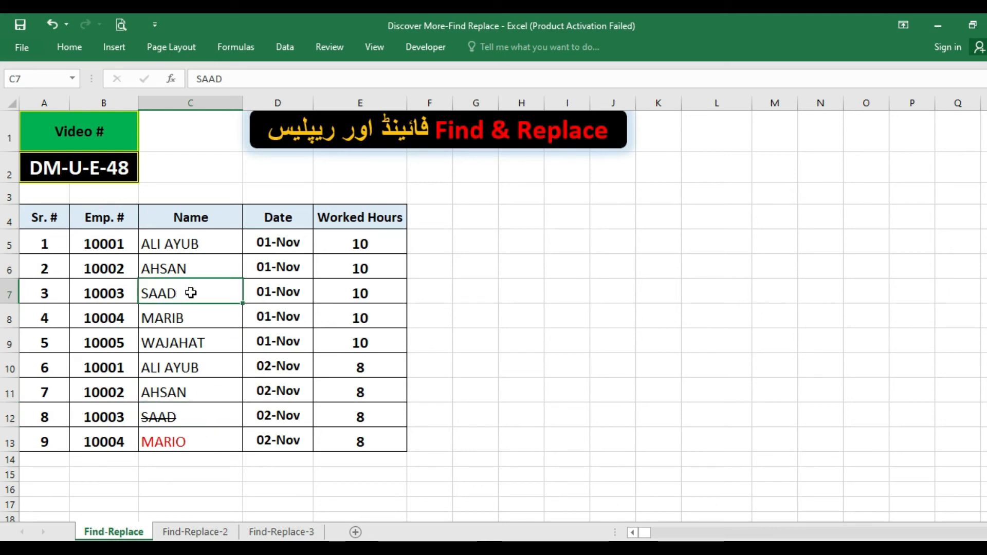
# Starting from cell C5, review the strikethrough find format and search the sheet for mari? with it
pyautogui.click(193, 243)
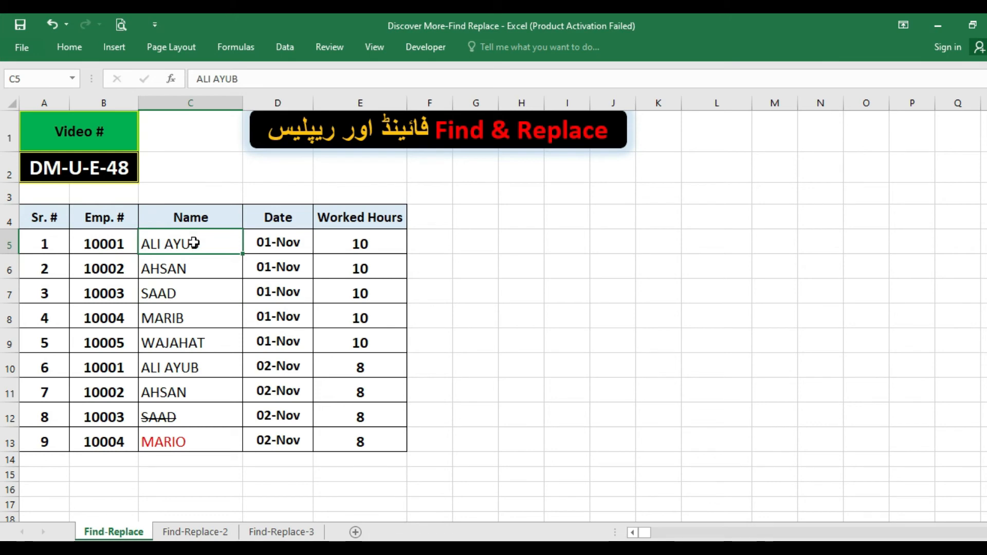
pyautogui.hotkey('ctrl', 'f')
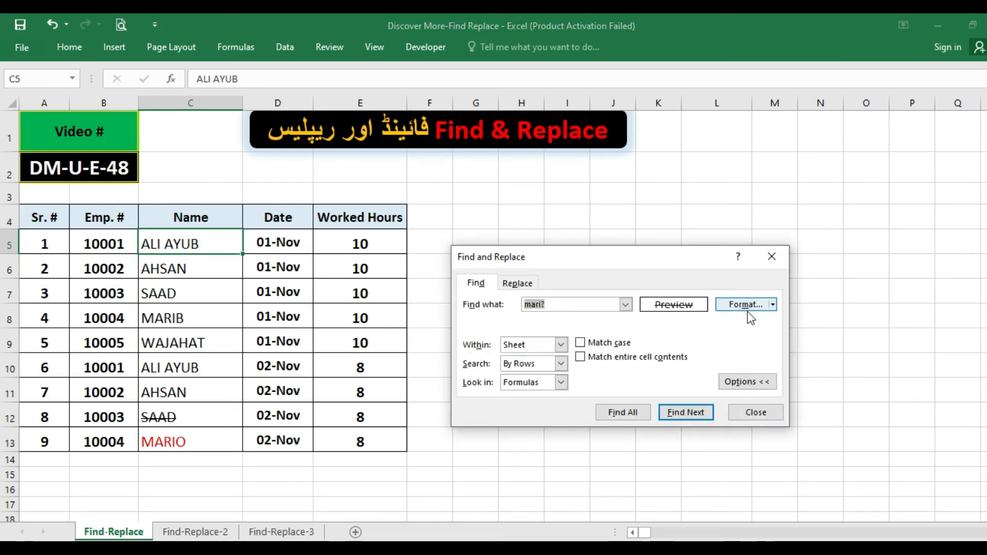
pyautogui.click(772, 307)
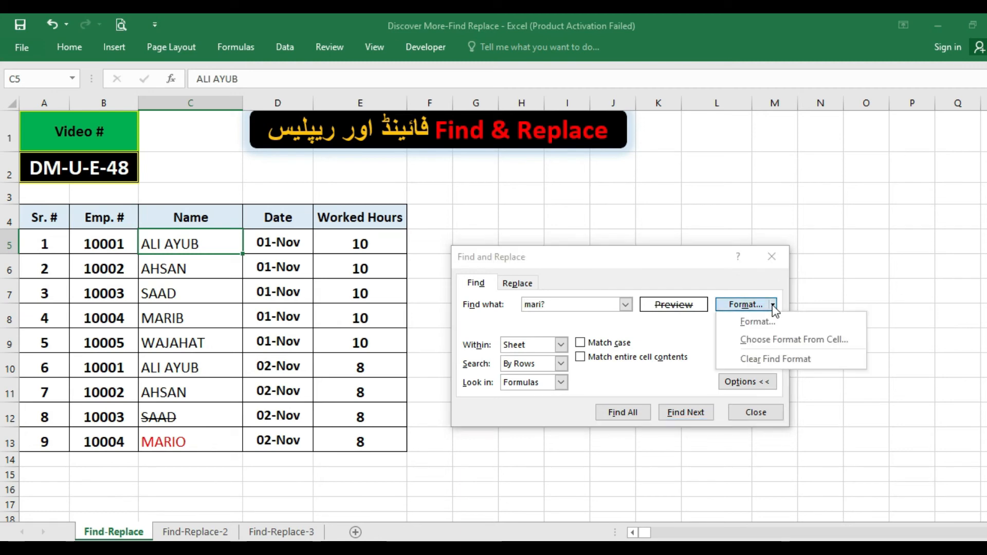
pyautogui.click(744, 319)
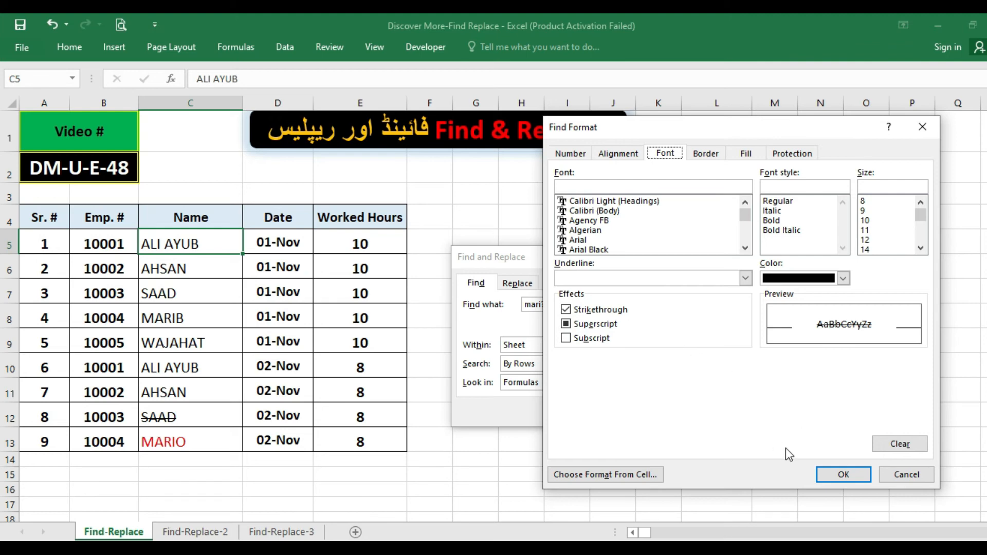
pyautogui.click(844, 477)
pyautogui.click(689, 415)
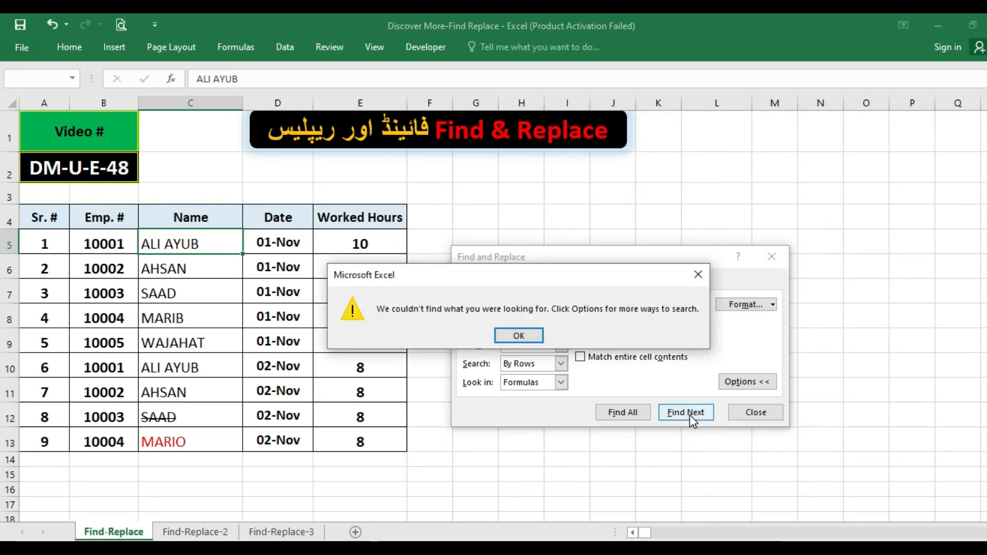
pyautogui.click(514, 336)
# Search the sheet for the name in cell C12 with the strikethrough format and step through the matches repeatedly
pyautogui.write('saad')
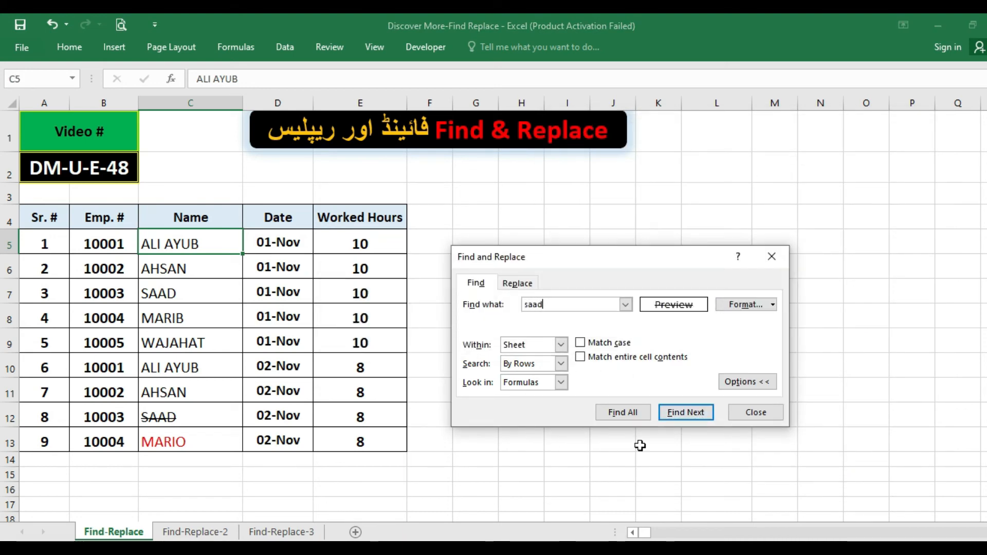
pyautogui.click(691, 414)
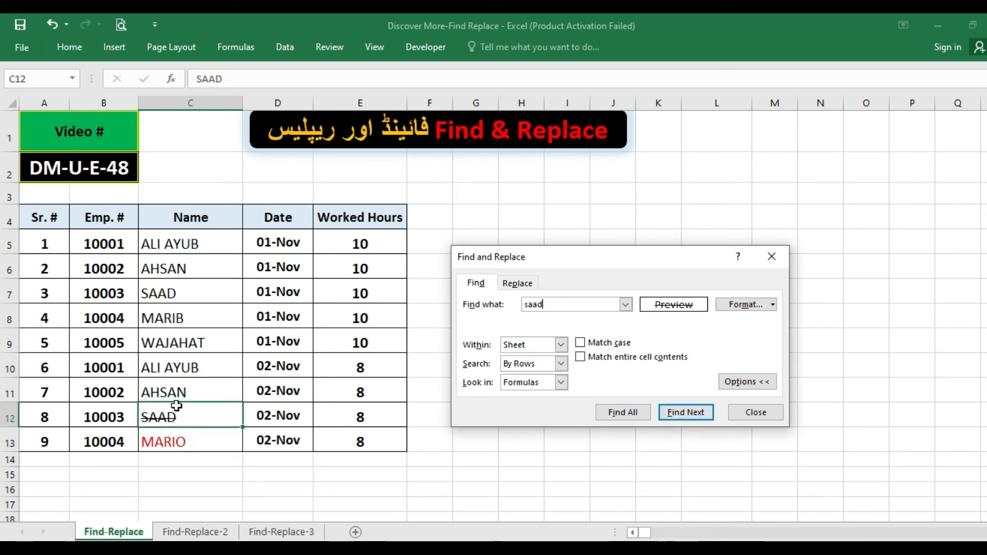
pyautogui.click(675, 412)
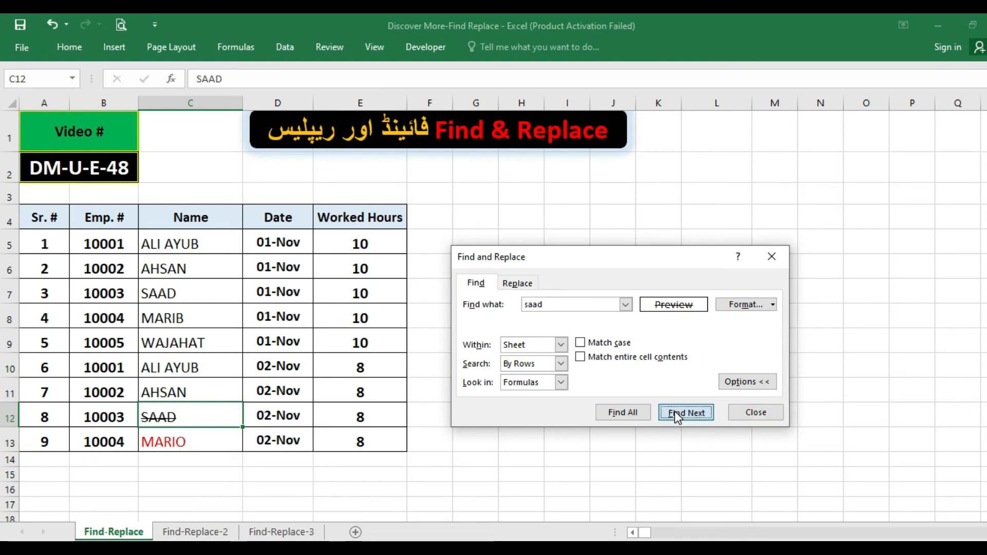
pyautogui.click(675, 413)
pyautogui.click(675, 412)
pyautogui.click(675, 413)
pyautogui.click(675, 411)
pyautogui.click(675, 412)
# Review the font options of the find format, cancel without changes, and select empty cell F7
pyautogui.click(773, 305)
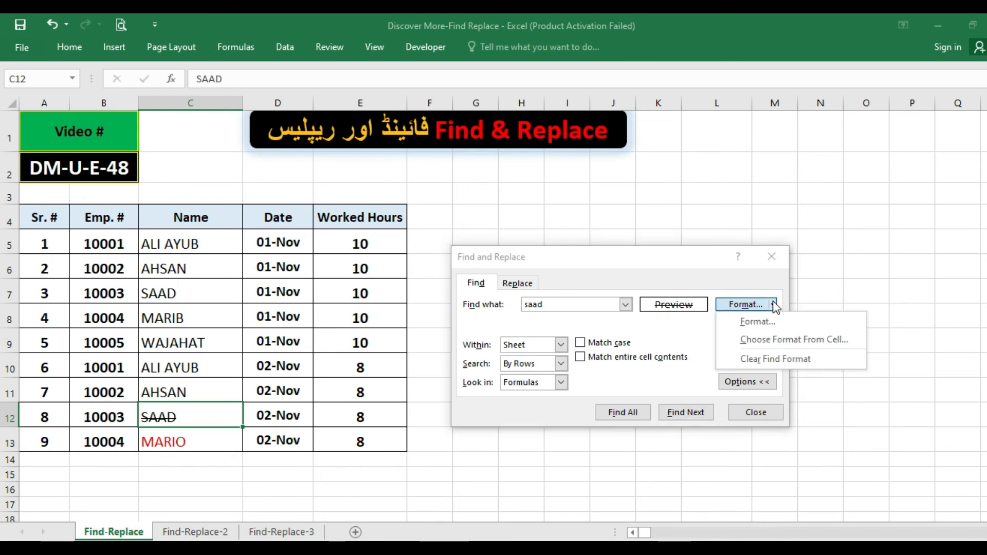
pyautogui.click(746, 318)
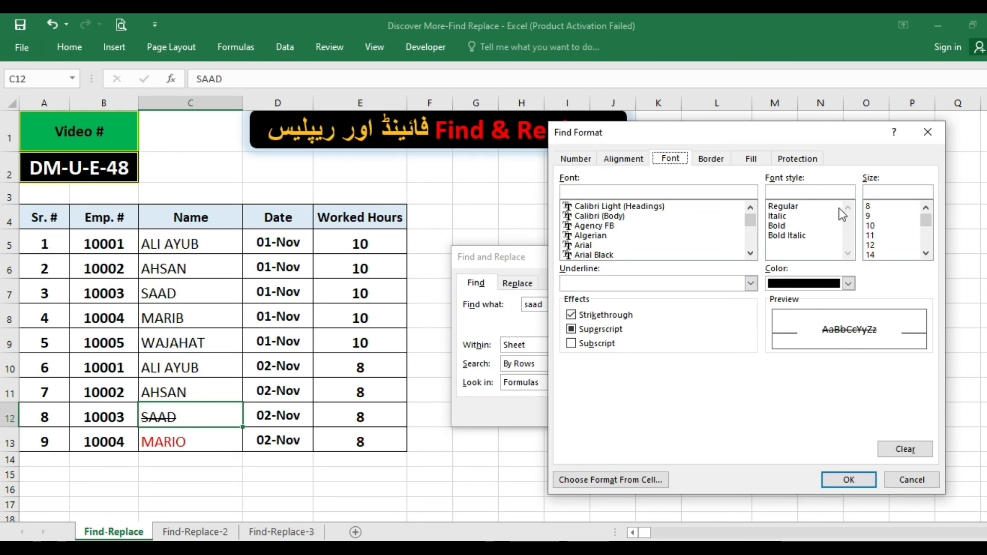
pyautogui.click(896, 480)
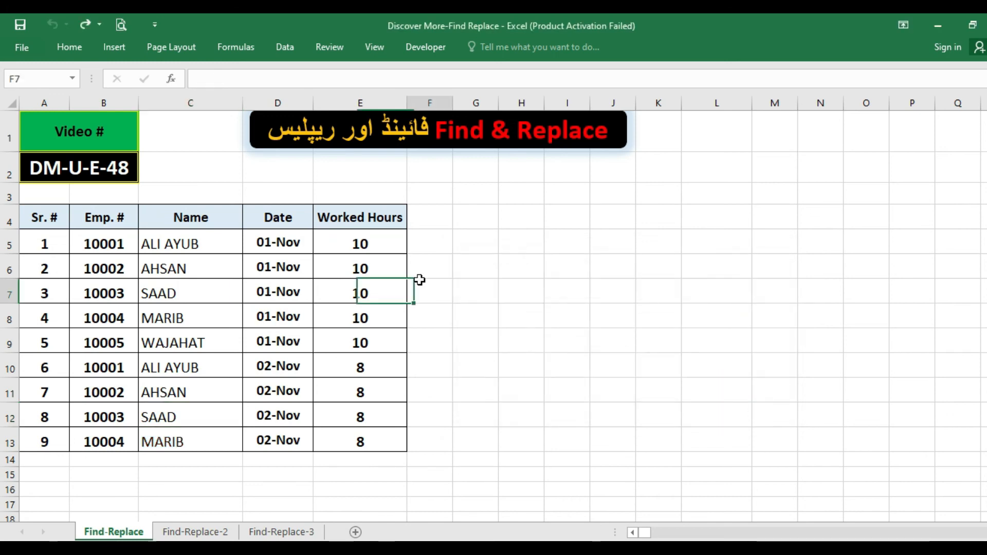
pyautogui.click(441, 283)
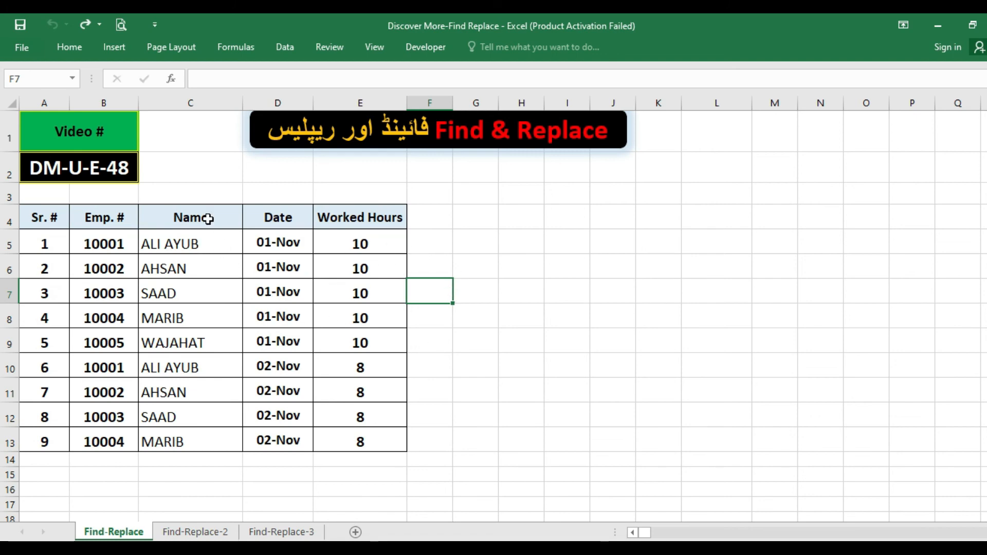
# Select the names in C5:C13 and find the first match for the name in cell C7 within that range
pyautogui.moveTo(196, 245); pyautogui.dragTo(208, 431)
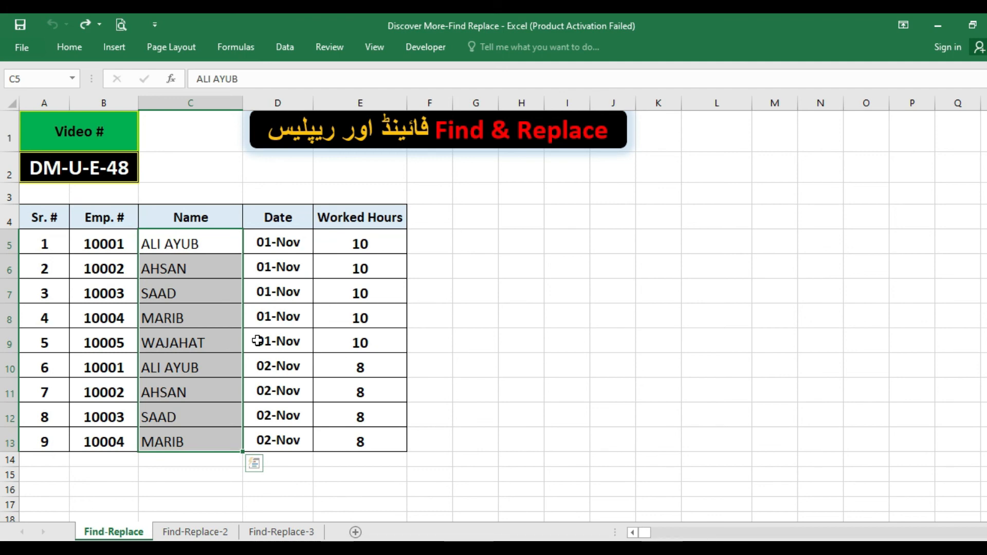
pyautogui.hotkey('ctrl', 'f')
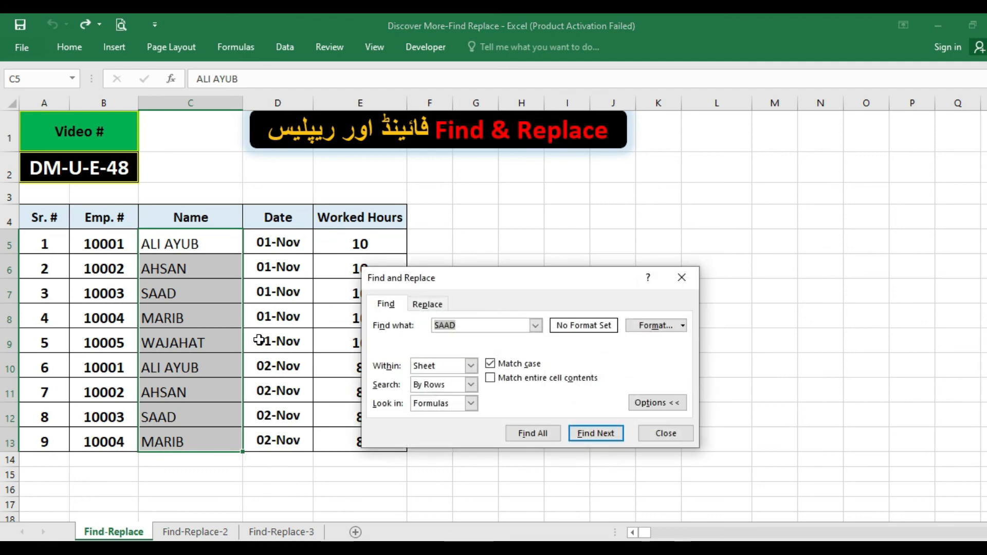
pyautogui.click(429, 304)
pyautogui.click(387, 306)
pyautogui.click(595, 433)
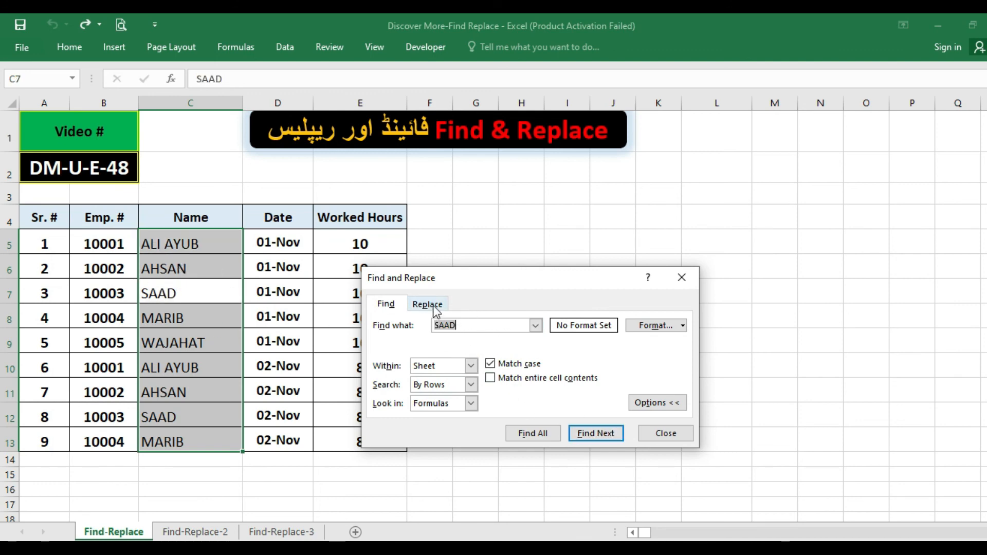
# Set the replacement to the searched name followed by 2, replace the match in C7, and replace all matches in the selected names
pyautogui.click(435, 305)
pyautogui.click(463, 326)
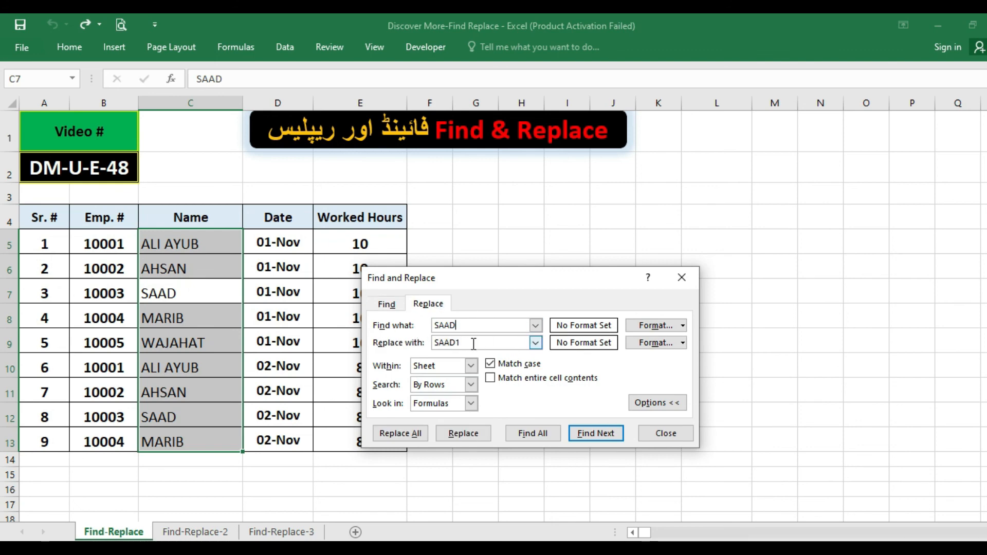
pyautogui.press('BackSpace')
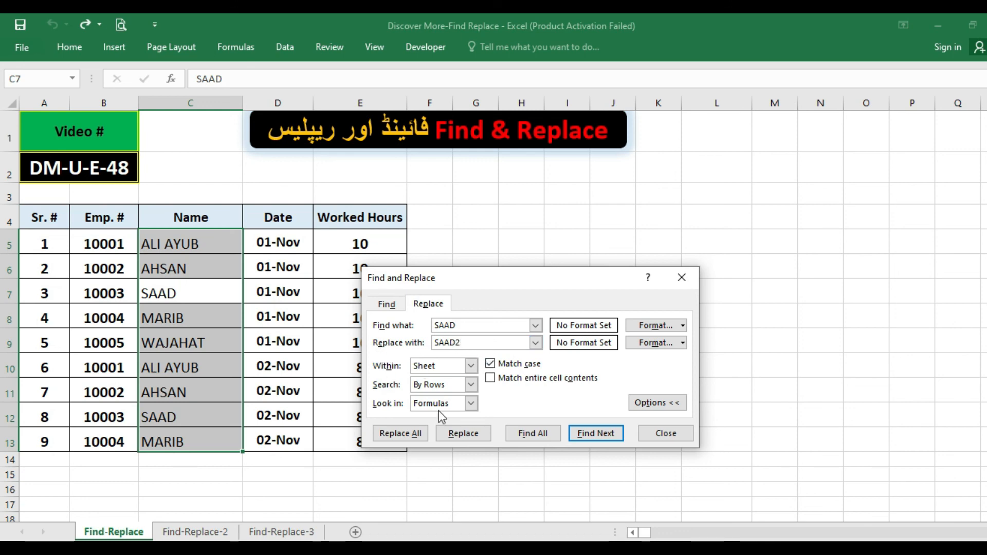
pyautogui.click(467, 435)
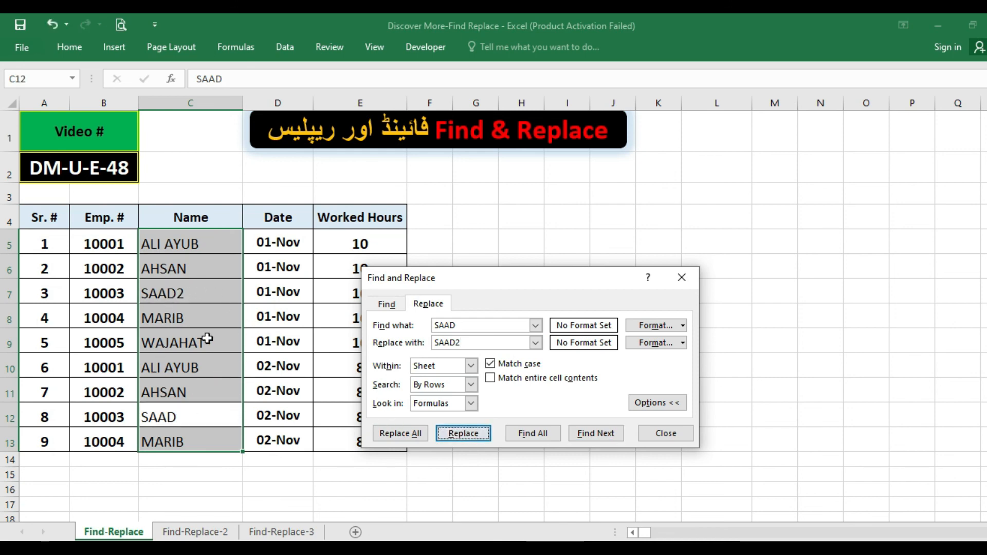
pyautogui.click(405, 435)
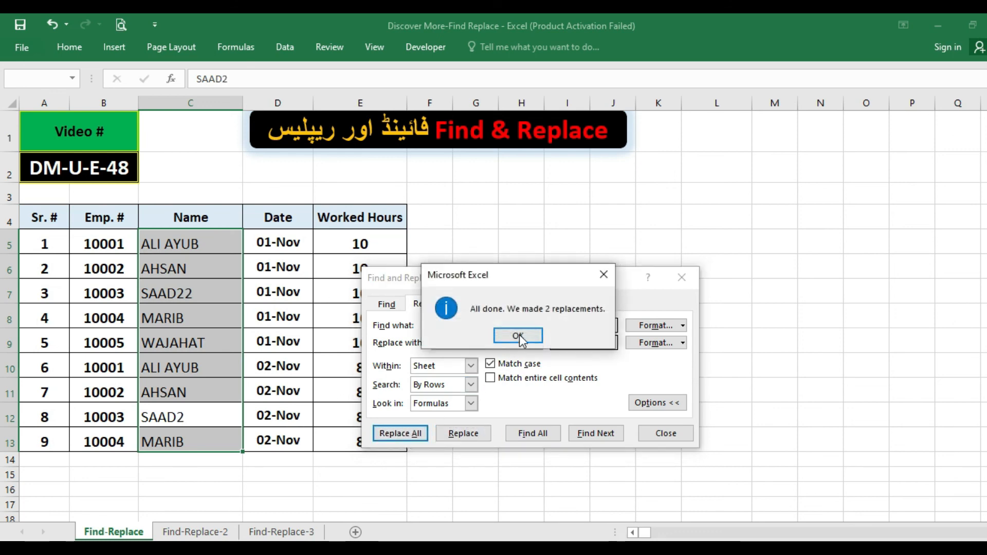
pyautogui.click(518, 337)
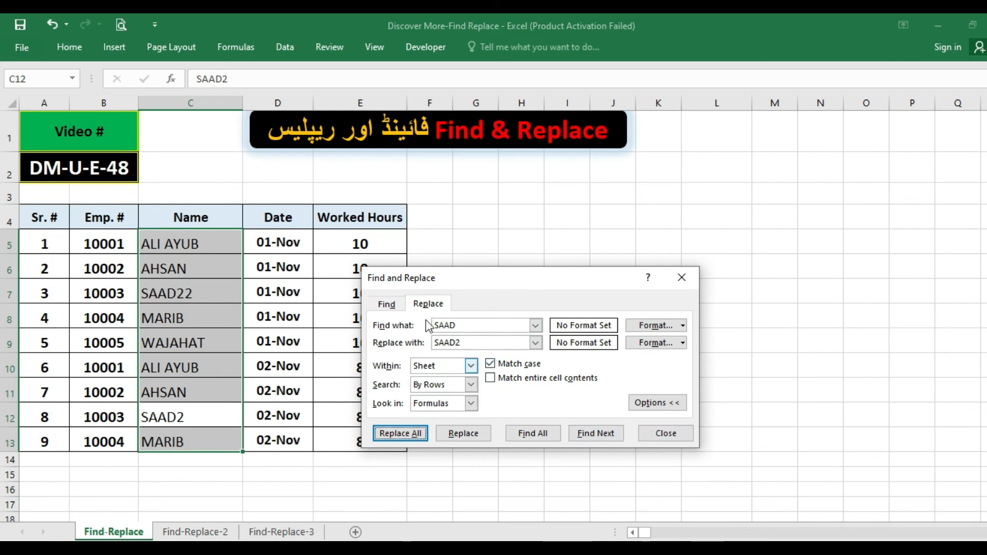
# Review the find and replace settings once more, close the dialog, and select empty cell I11
pyautogui.click(390, 304)
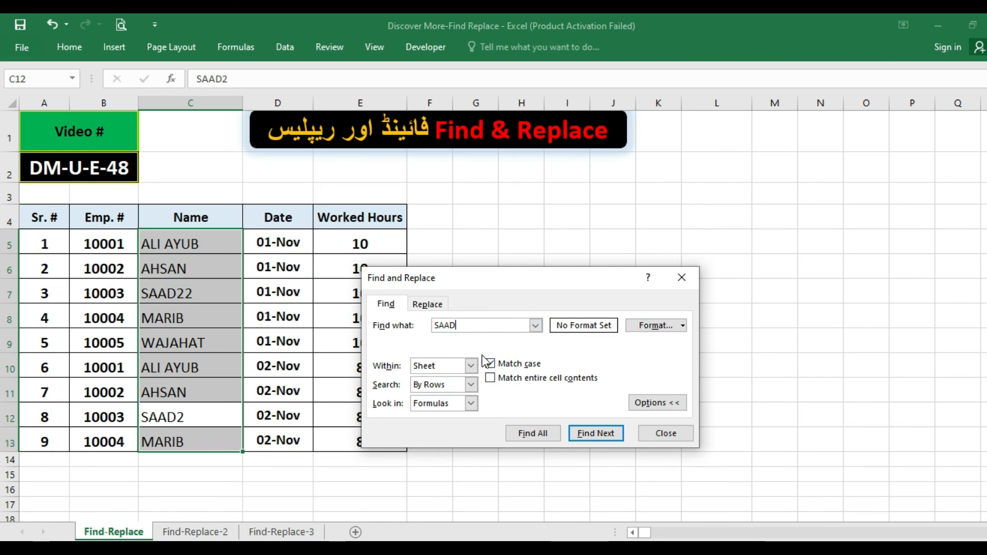
pyautogui.click(431, 305)
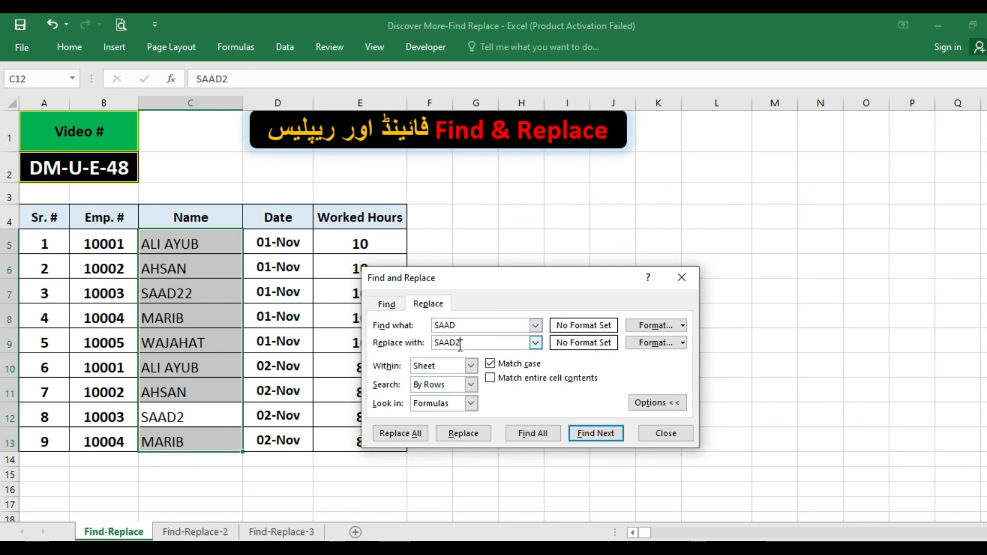
pyautogui.click(661, 431)
pyautogui.click(559, 344)
pyautogui.click(453, 292)
pyautogui.moveTo(441, 253); pyautogui.dragTo(454, 444)
pyautogui.click(564, 399)
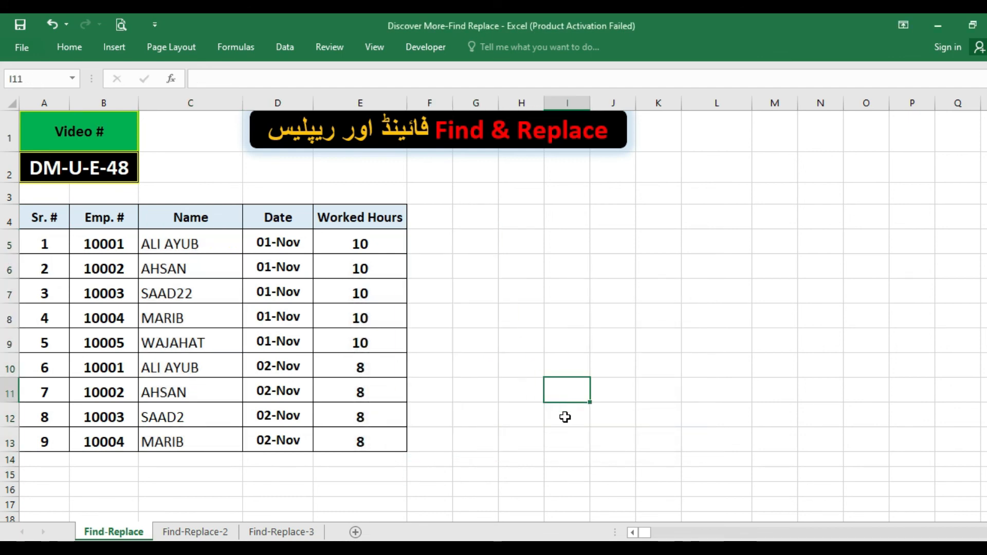